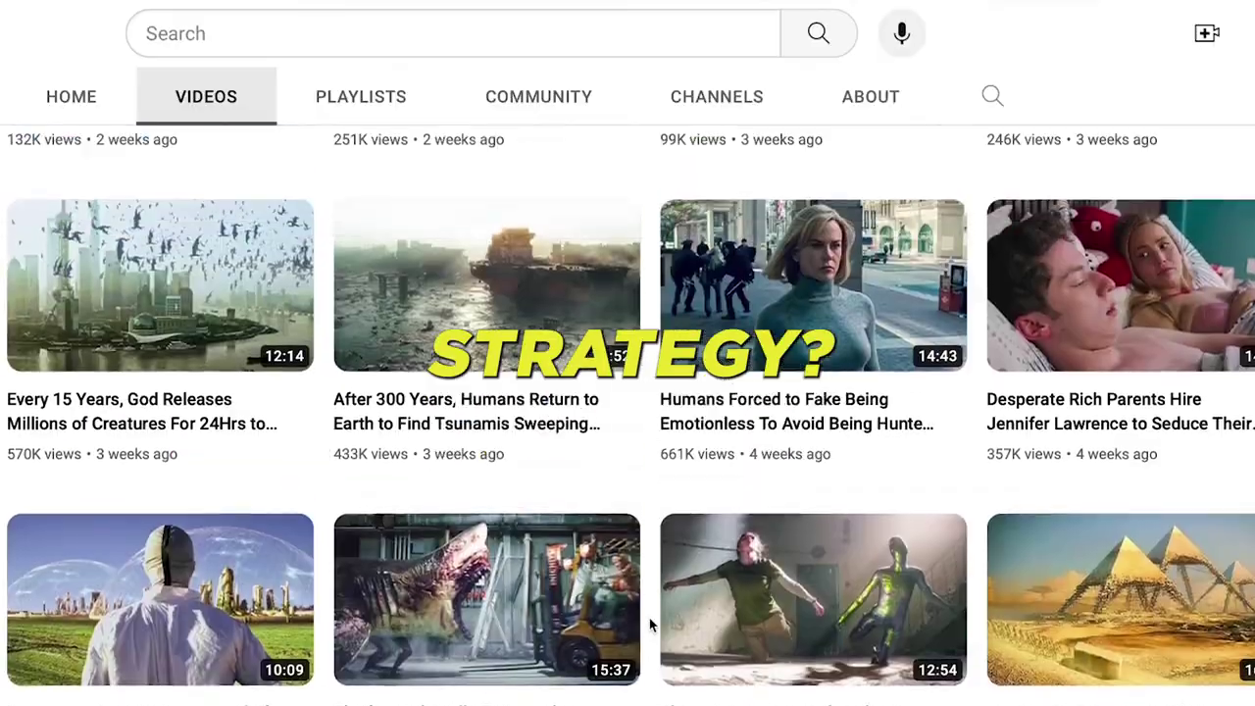
Look through the latest videos on the Movie Recaps YouTube channel, examining titles, thumbnails and view counts
scroll(650, 624, "up", 3)
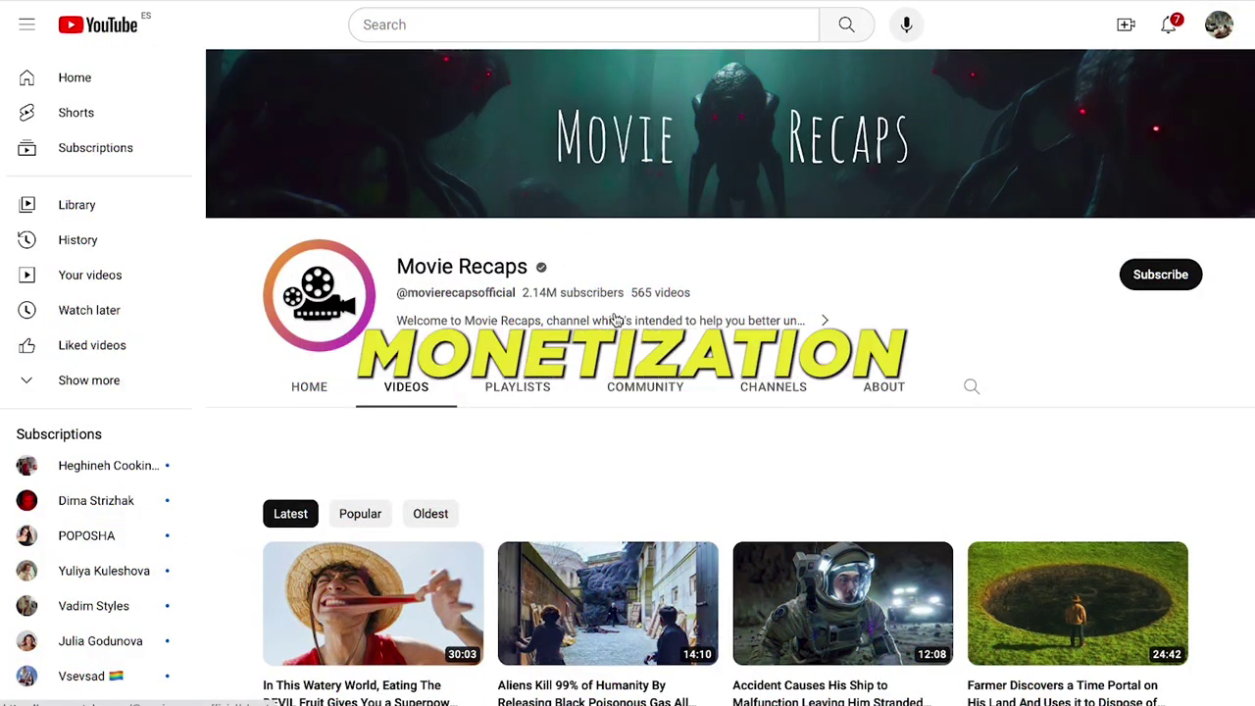
scroll(615, 319, "down", 3)
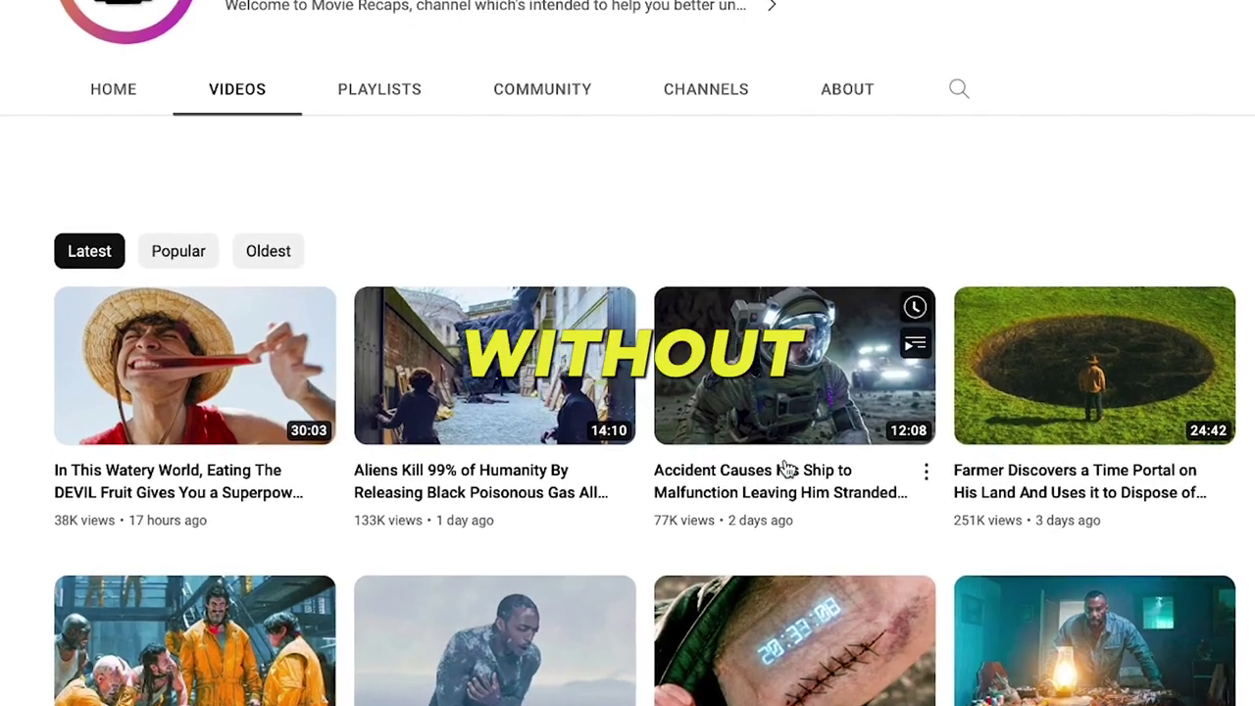
scroll(536, 594, "down", 4)
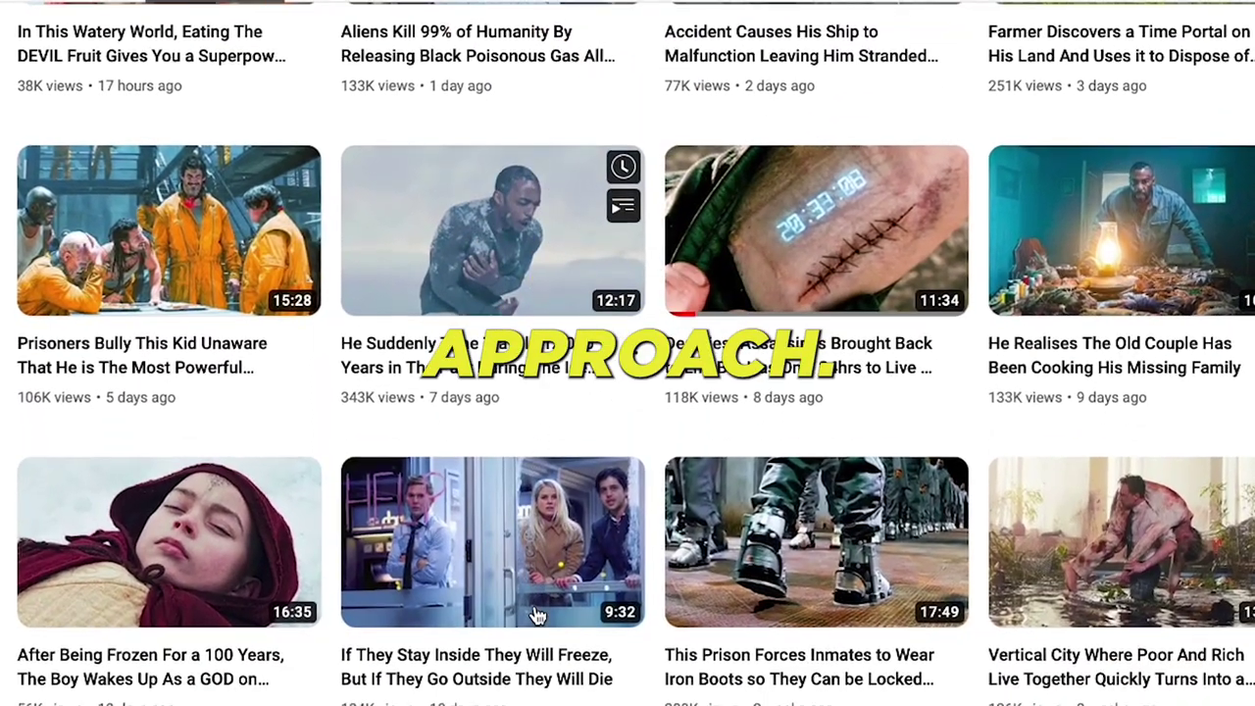
scroll(537, 615, "down", 2)
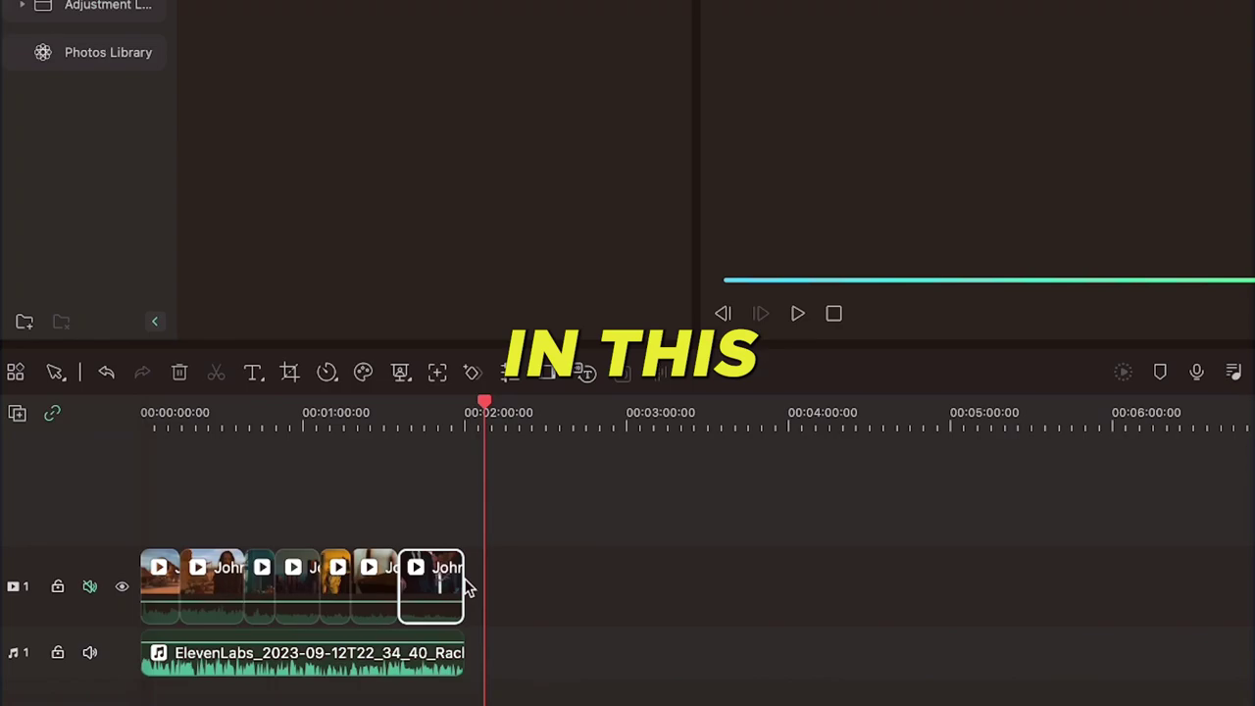
Switch to Filmora and move the playhead to the start of the fourth video clip on the timeline
left_click(279, 409)
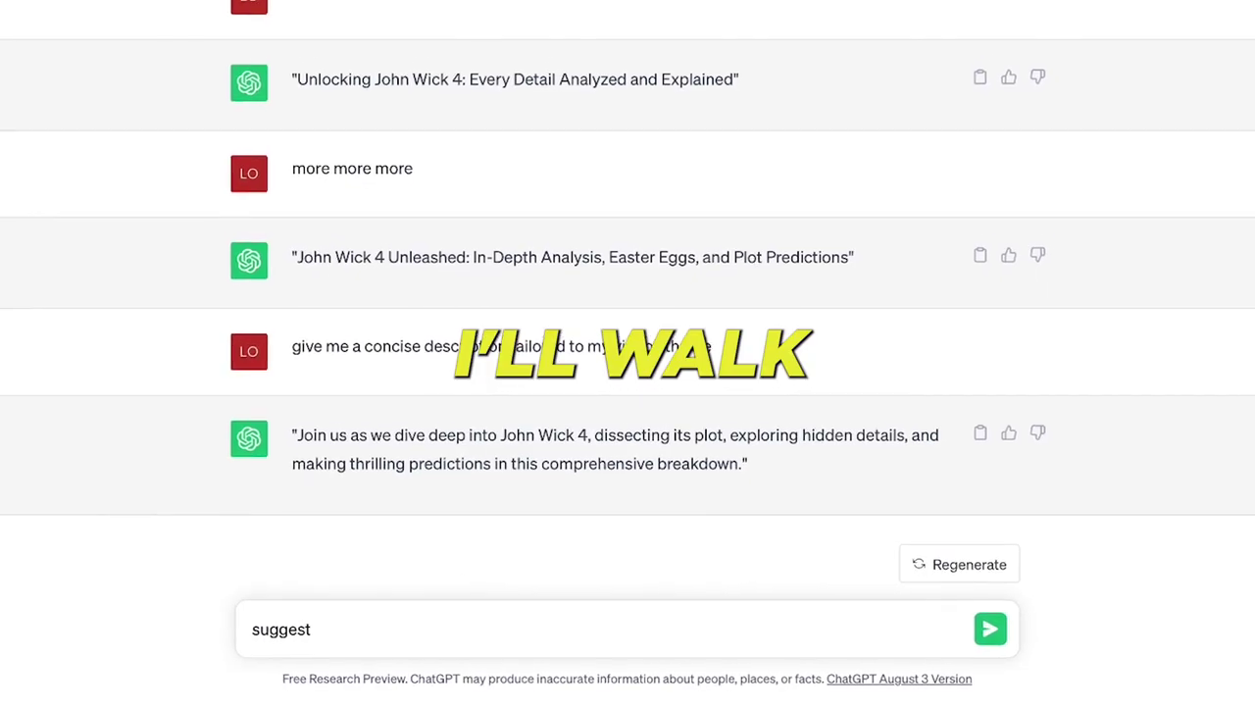
Switch to ChatGPT and extend the prompt to "suggest pertinent tags aligned with my v"
type("pertinent tags aligne")
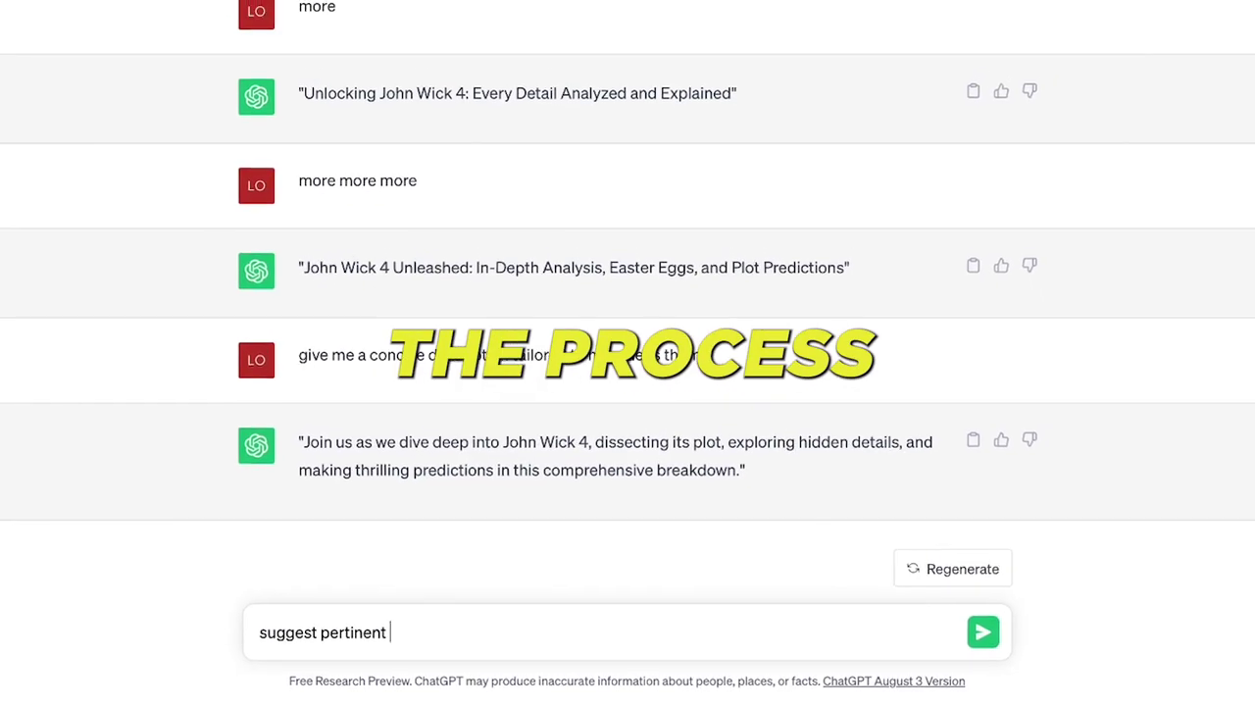
type("d with my v")
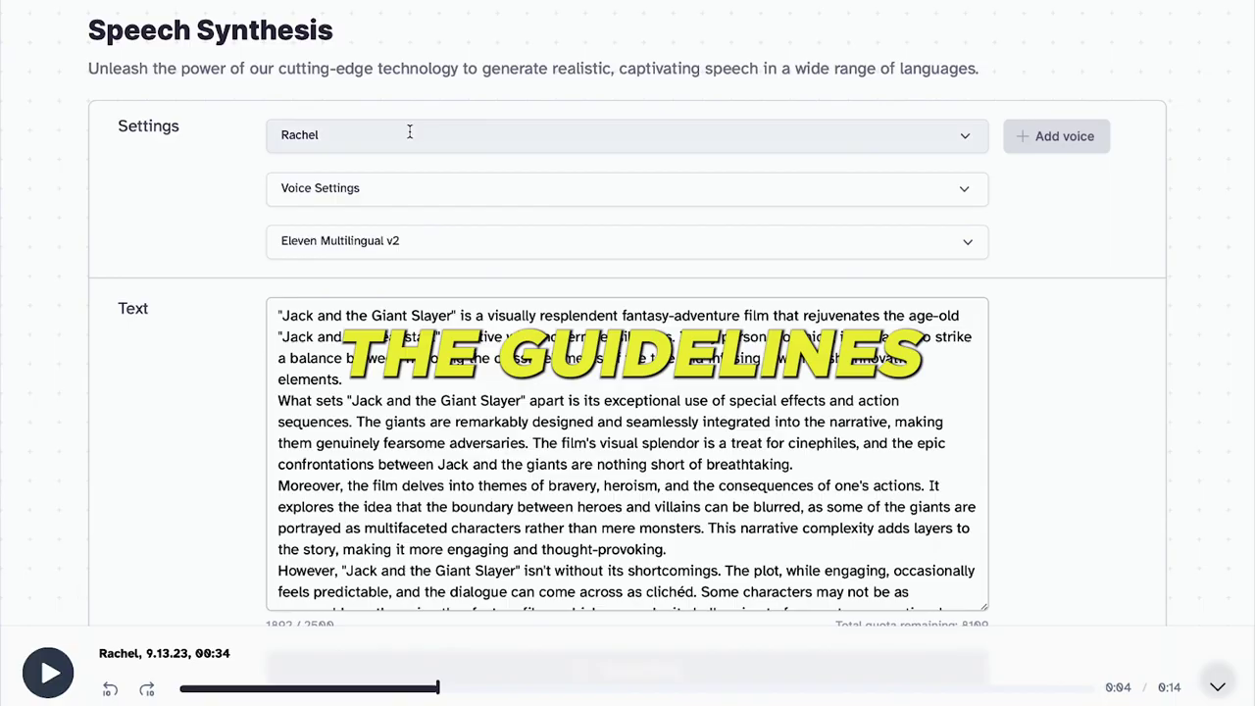
Switch to ElevenLabs Speech Synthesis and open the list of voices
left_click(409, 134)
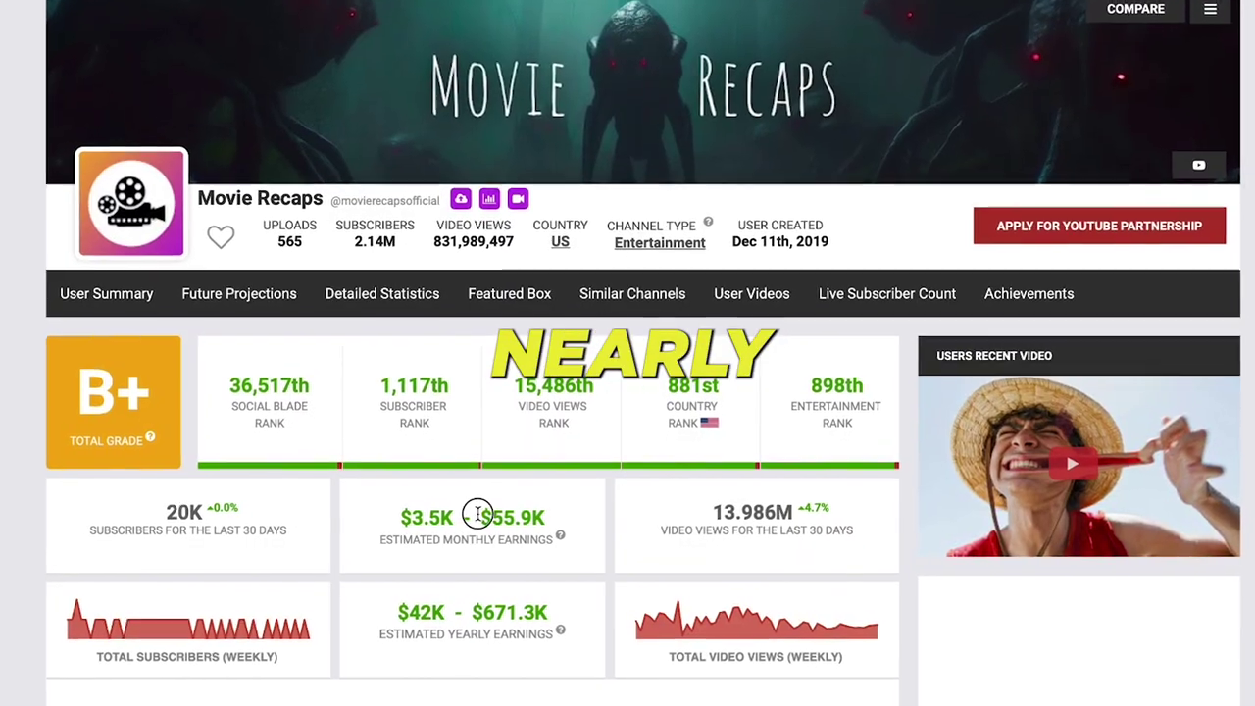
Switch to Social Blade and highlight the Movie Recaps channel's estimated monthly earnings figure
left_click_drag(478, 513, 527, 517)
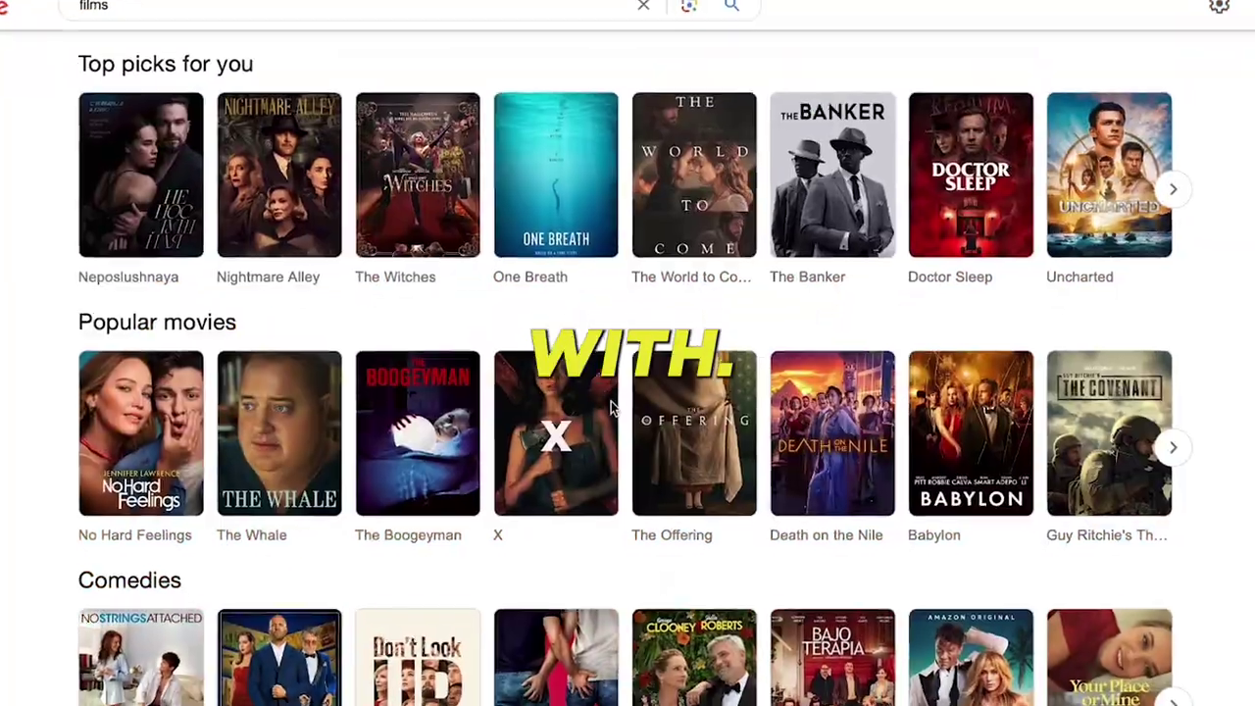
Browse the Google film suggestions and examine the popular movies, including the details for The Boogeyman
scroll(611, 400, "down", 1)
mouse_move(503, 410)
mouse_move(362, 407)
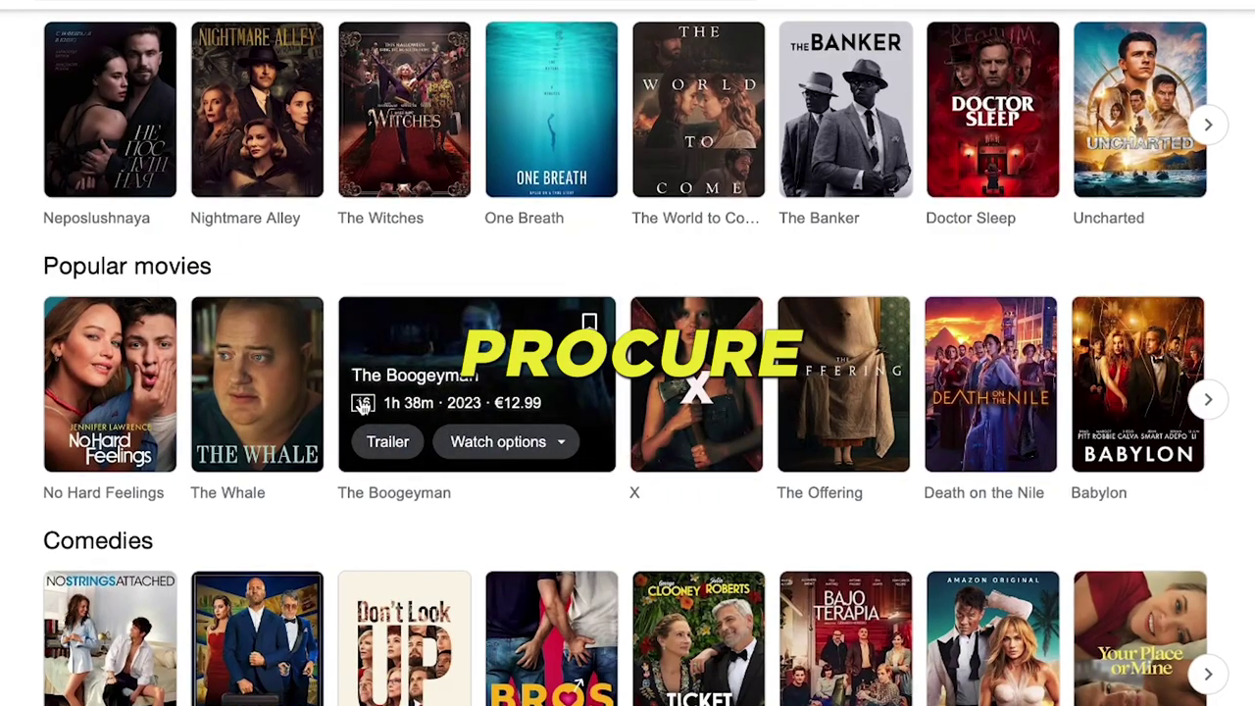
scroll(362, 406, "down", 2)
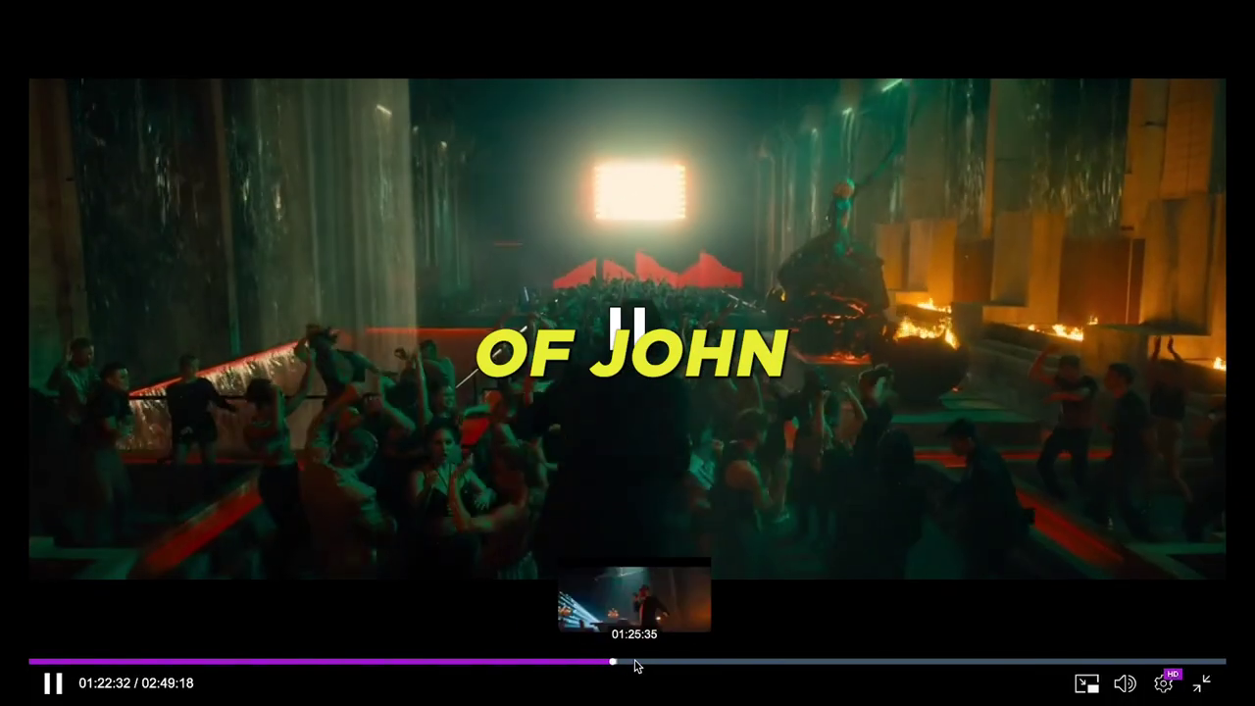
Skip ahead in the John Wick movie, first to about 01:25:35 and on to about 01:31:05
left_click(633, 664)
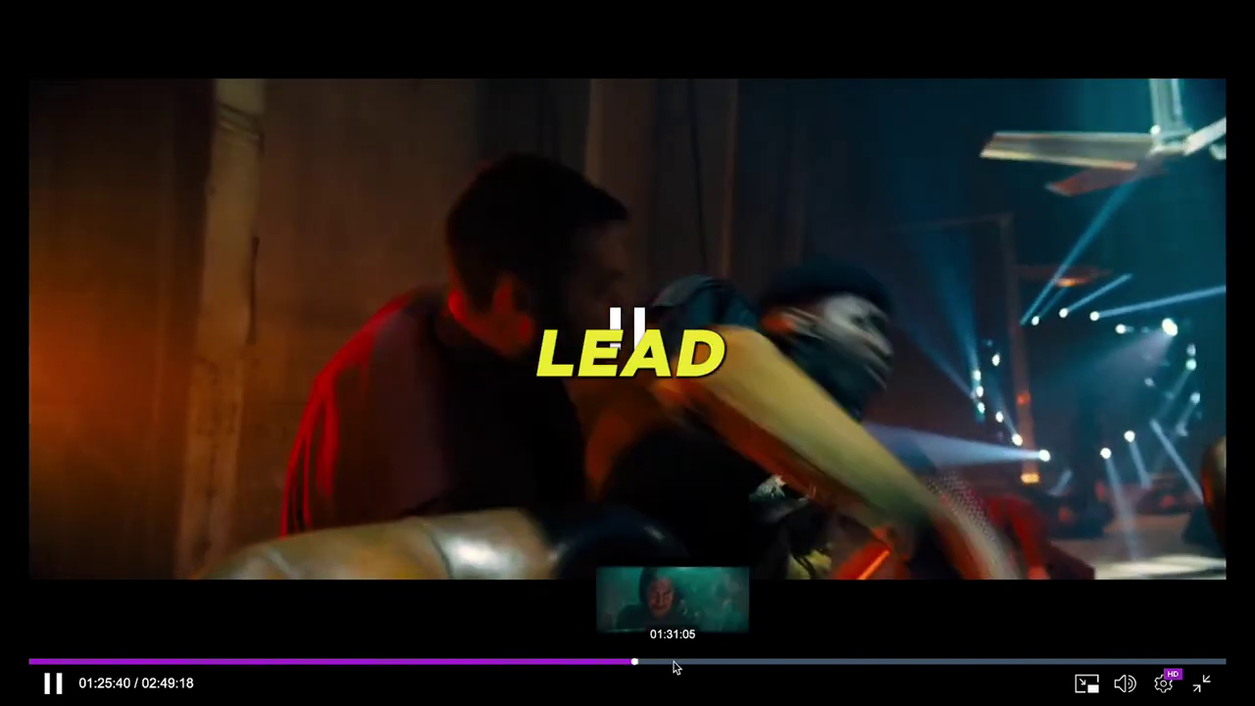
left_click(674, 663)
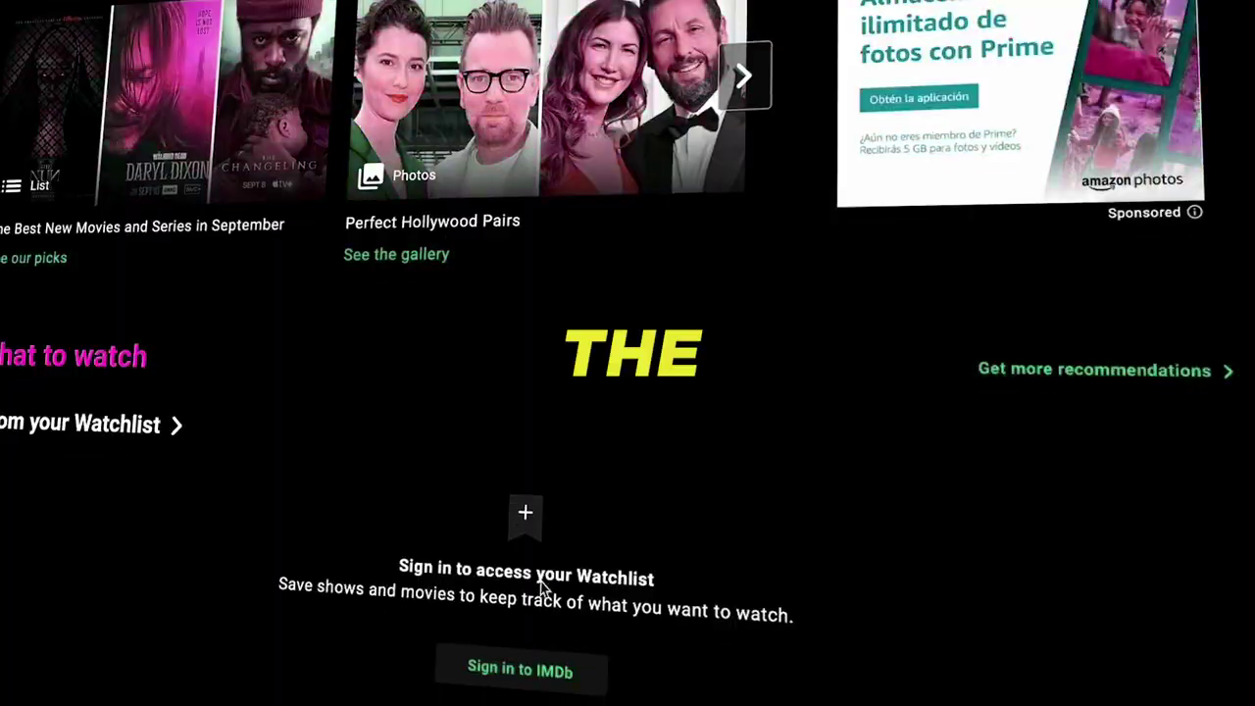
Switch to IMDb and look through its home page, examining the featured items, top picks and watchlist sections
scroll(542, 588, "down", 3)
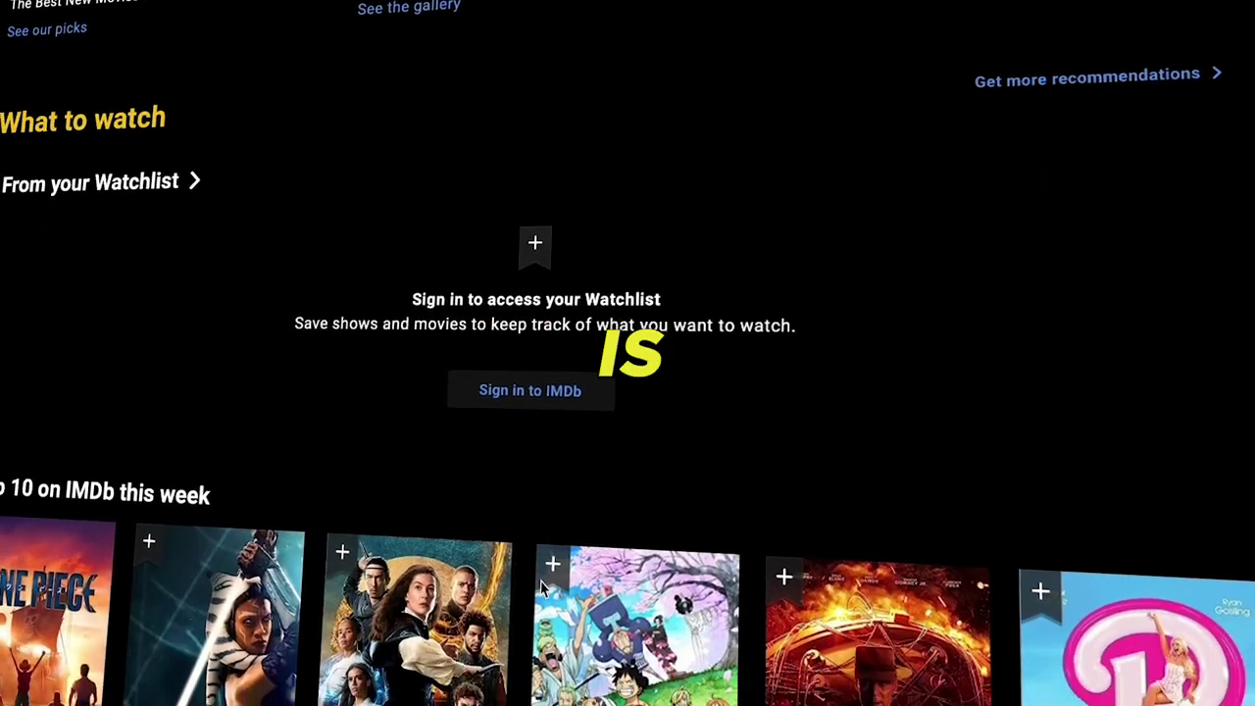
scroll(542, 588, "down", 3)
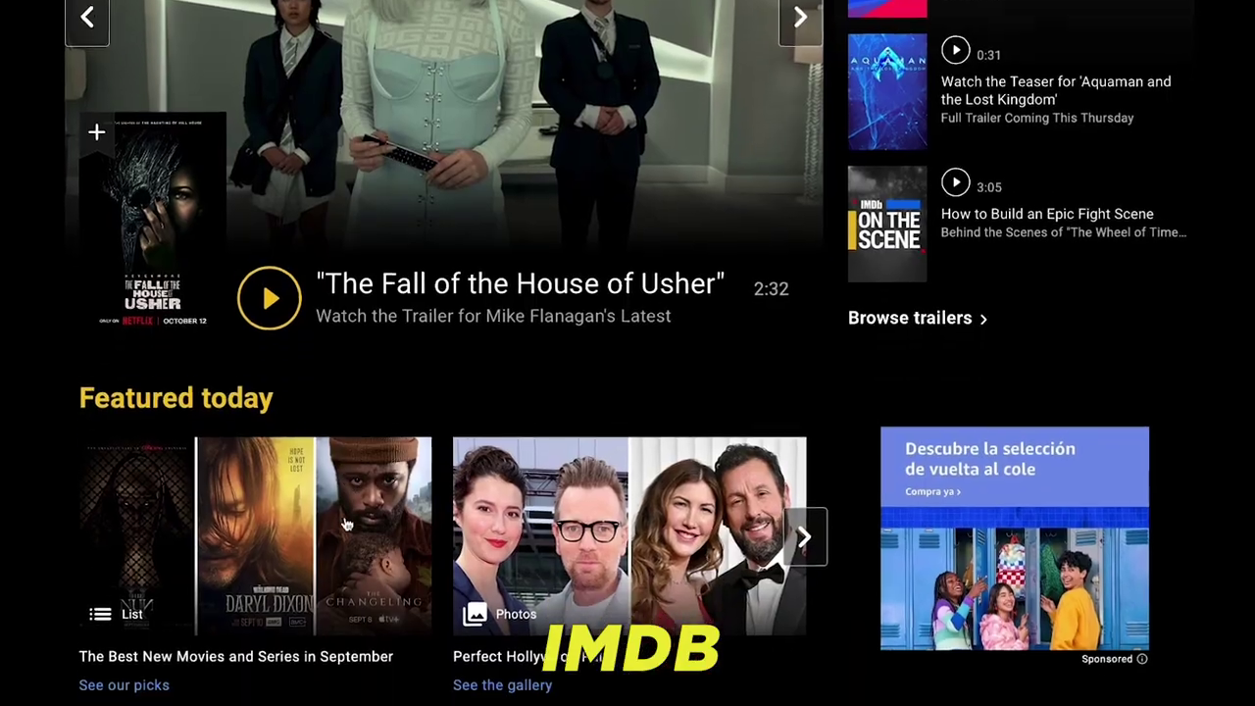
scroll(345, 524, "down", 5)
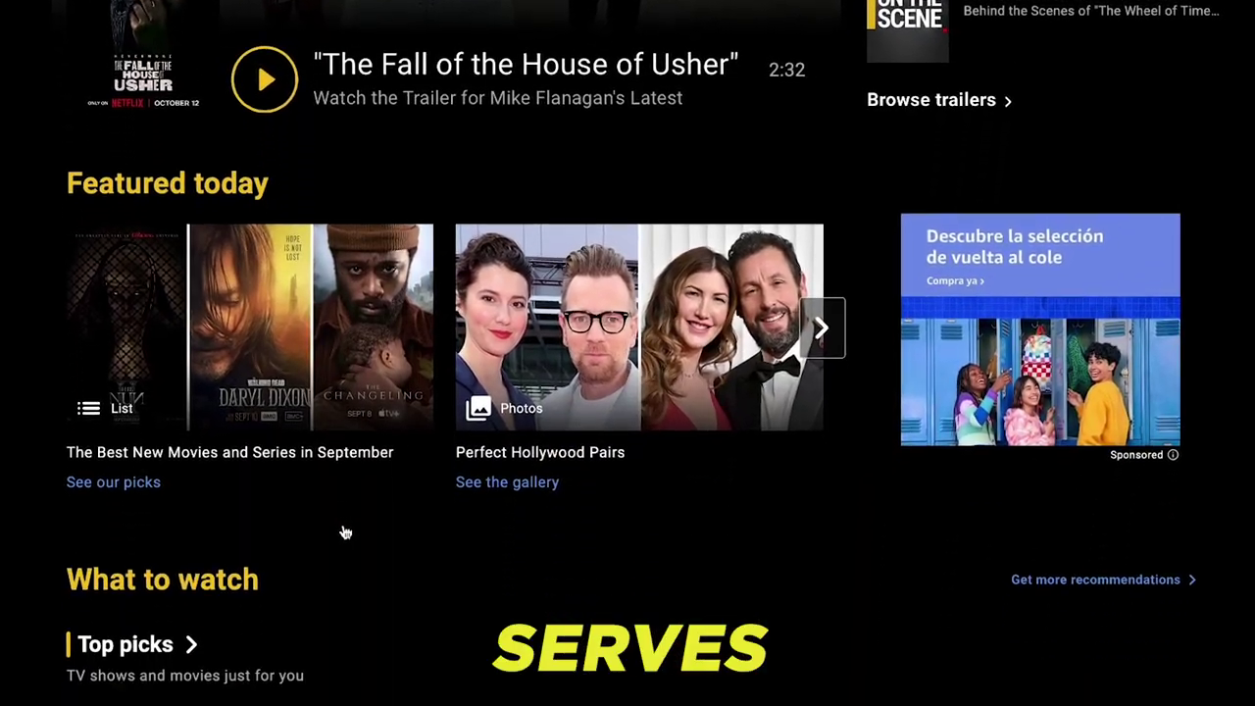
scroll(343, 539, "down", 2)
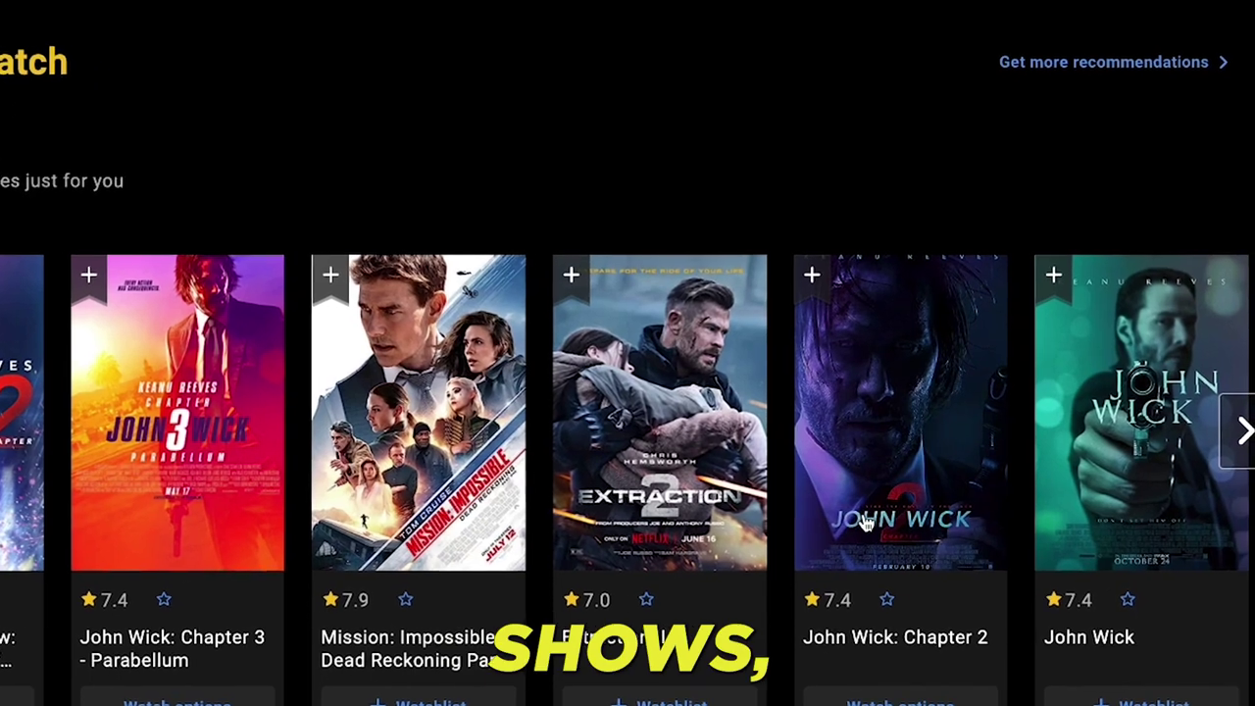
scroll(862, 521, "down", 3)
scroll(865, 520, "down", 6)
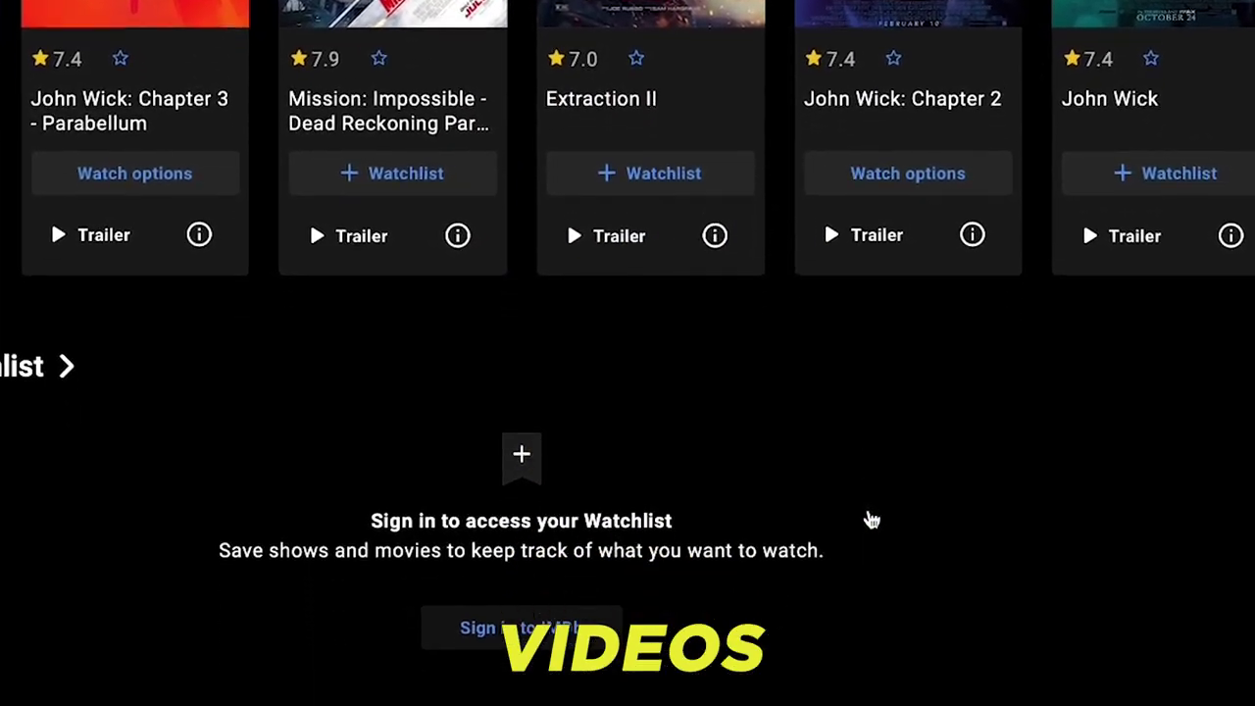
scroll(882, 516, "down", 4)
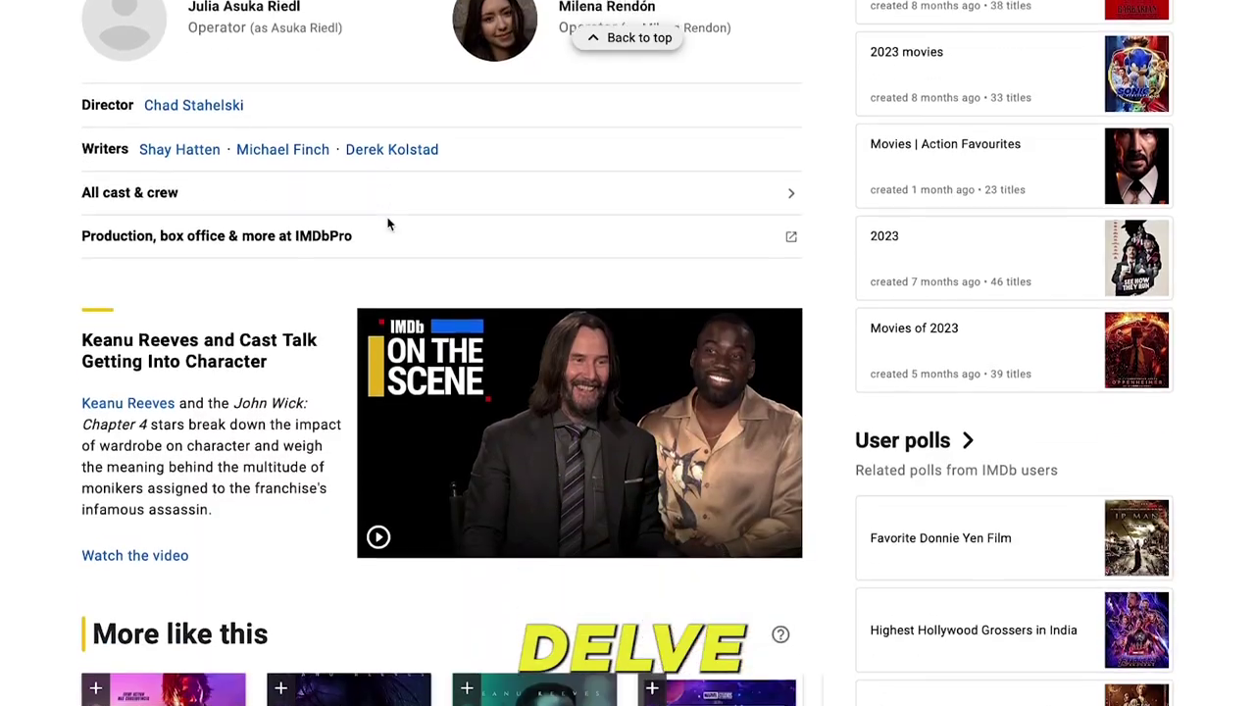
Find the Storyline section on the John Wick: Chapter 4 page and open its plot synopsis
scroll(387, 223, "down", 2)
scroll(388, 224, "down", 12)
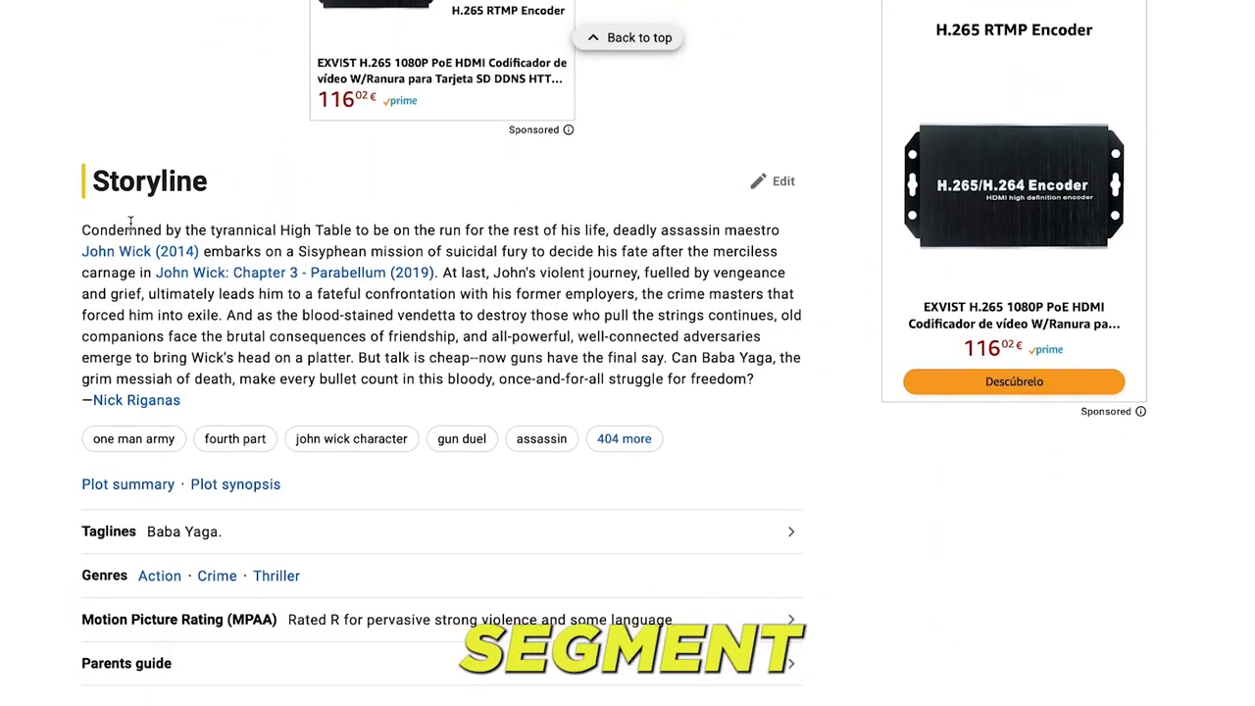
scroll(130, 223, "down", 2)
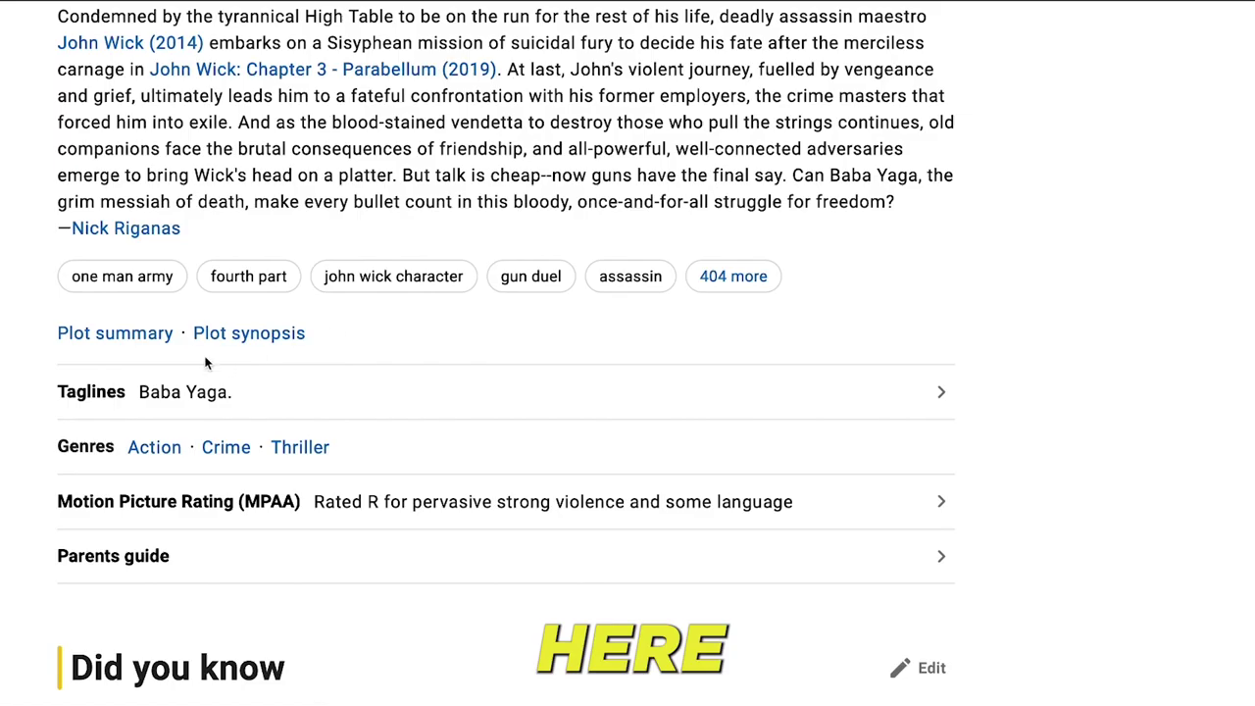
left_click(263, 340)
Read through the full John Wick: Chapter 4 synopsis
scroll(97, 428, "down", 2)
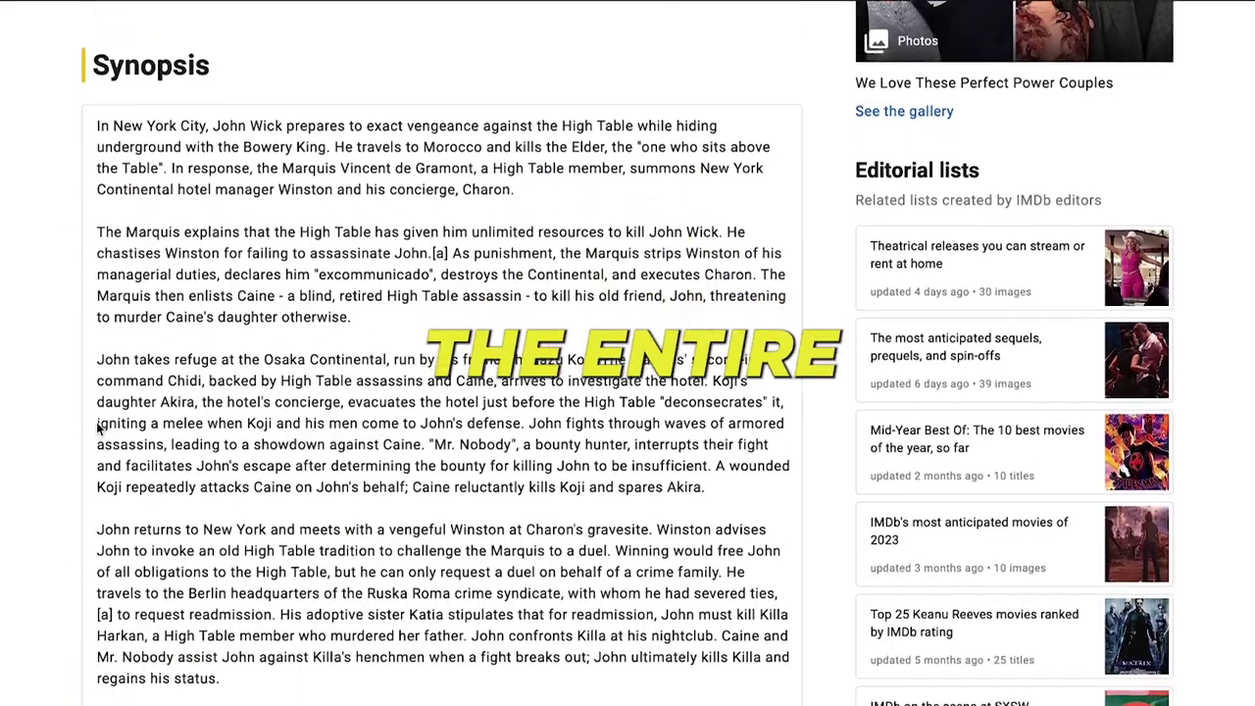
scroll(97, 429, "down", 3)
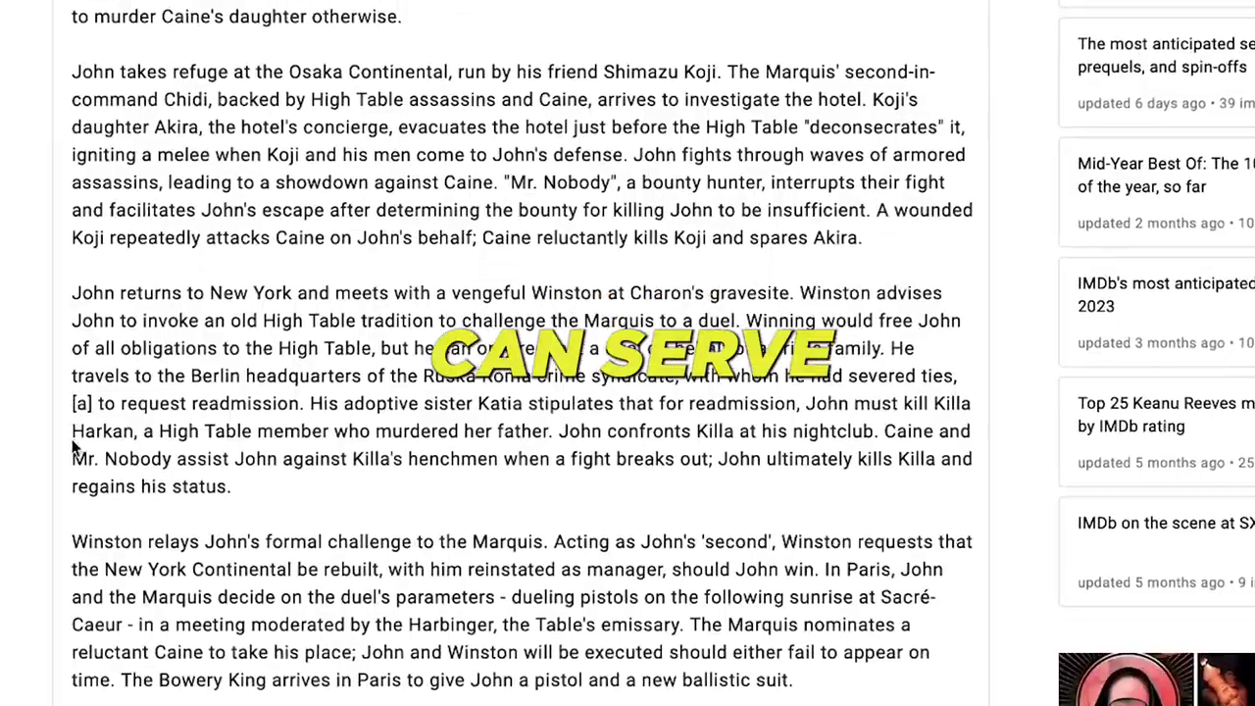
scroll(72, 446, "down", 3)
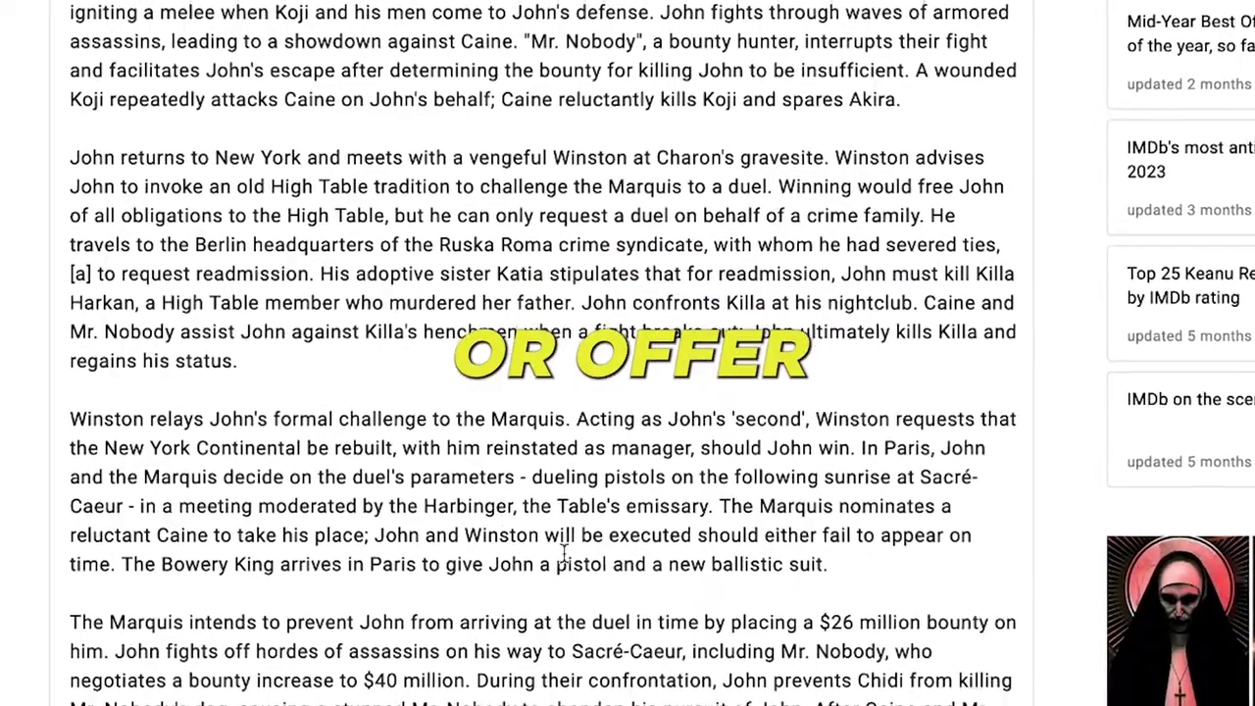
scroll(693, 559, "down", 2)
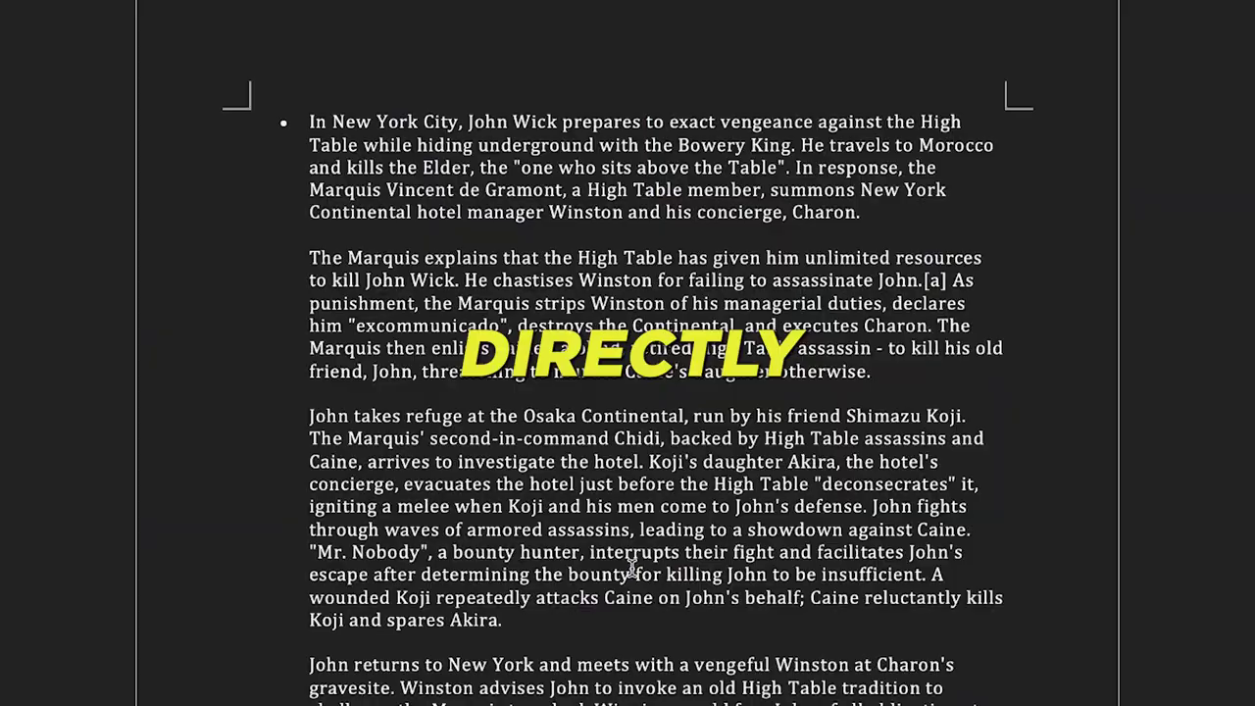
Switch to the text document and review the copied John Wick synopsis as a script
scroll(632, 572, "down", 2)
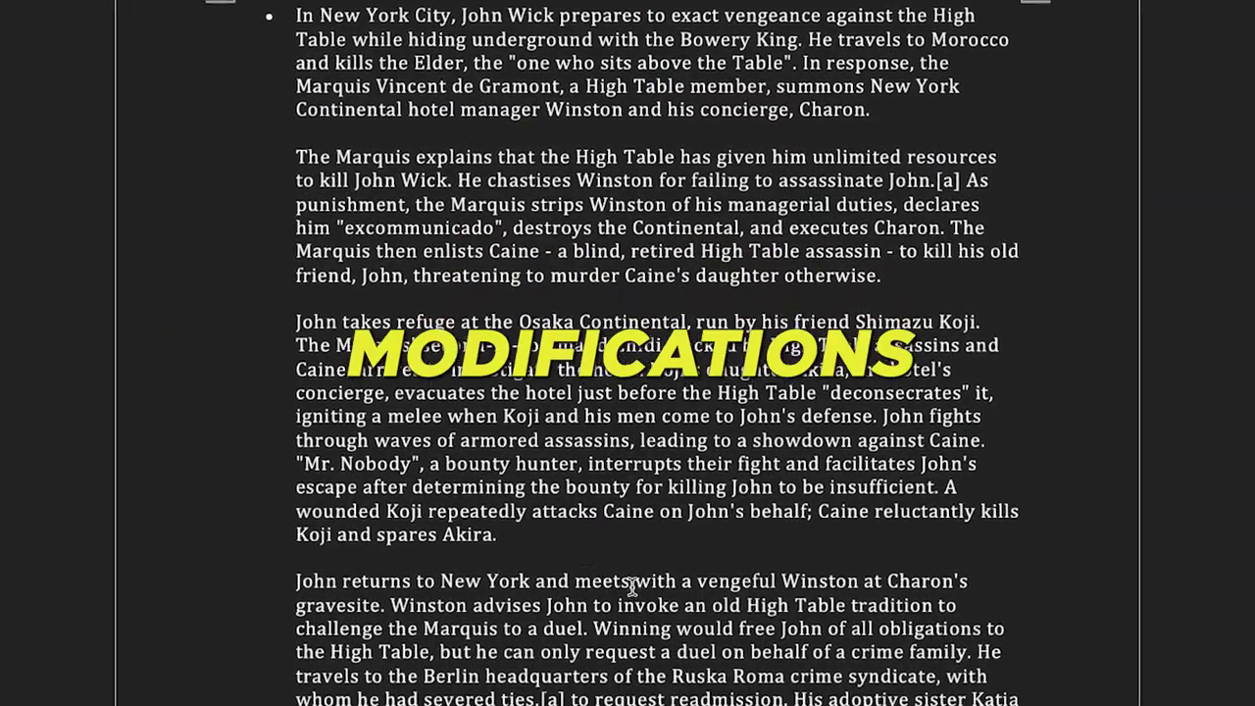
scroll(632, 586, "down", 5)
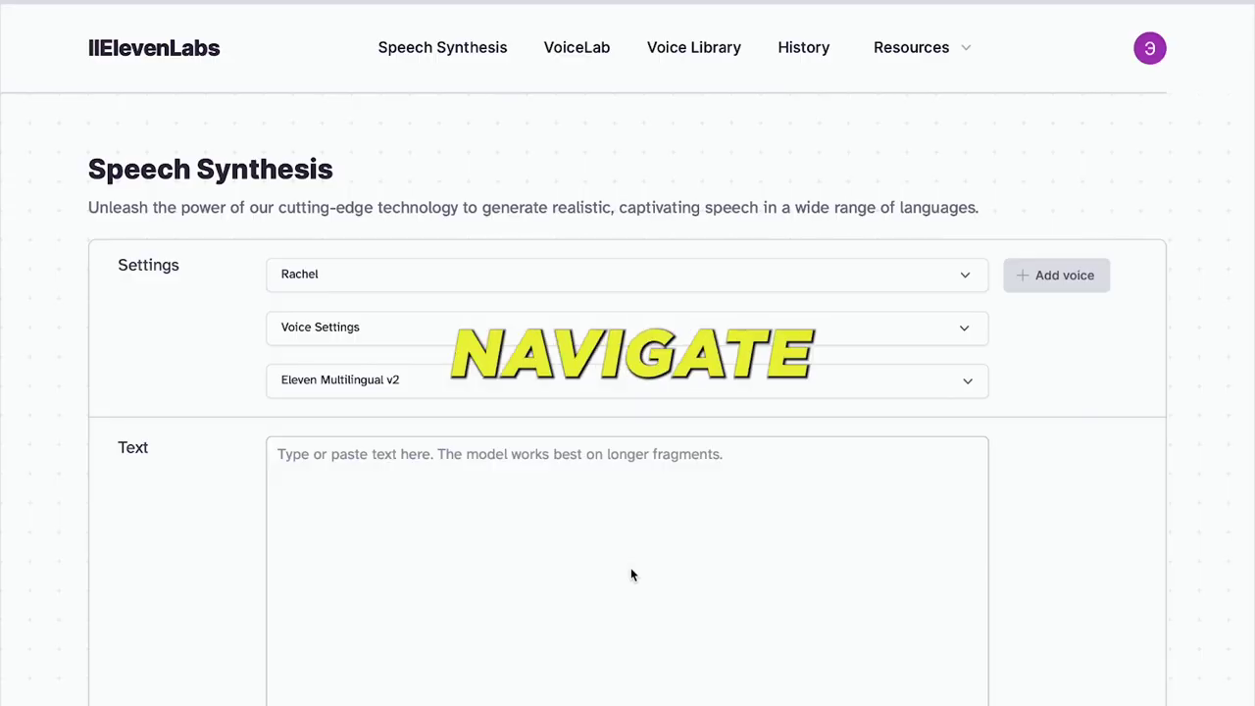
Paste the "Jack and the Giant Slayer" review into the ElevenLabs speech text and generate the audio
scroll(631, 568, "down", 1)
scroll(631, 575, "down", 1)
left_click(356, 360)
key("ctrl+v")
scroll(355, 360, "up", 5)
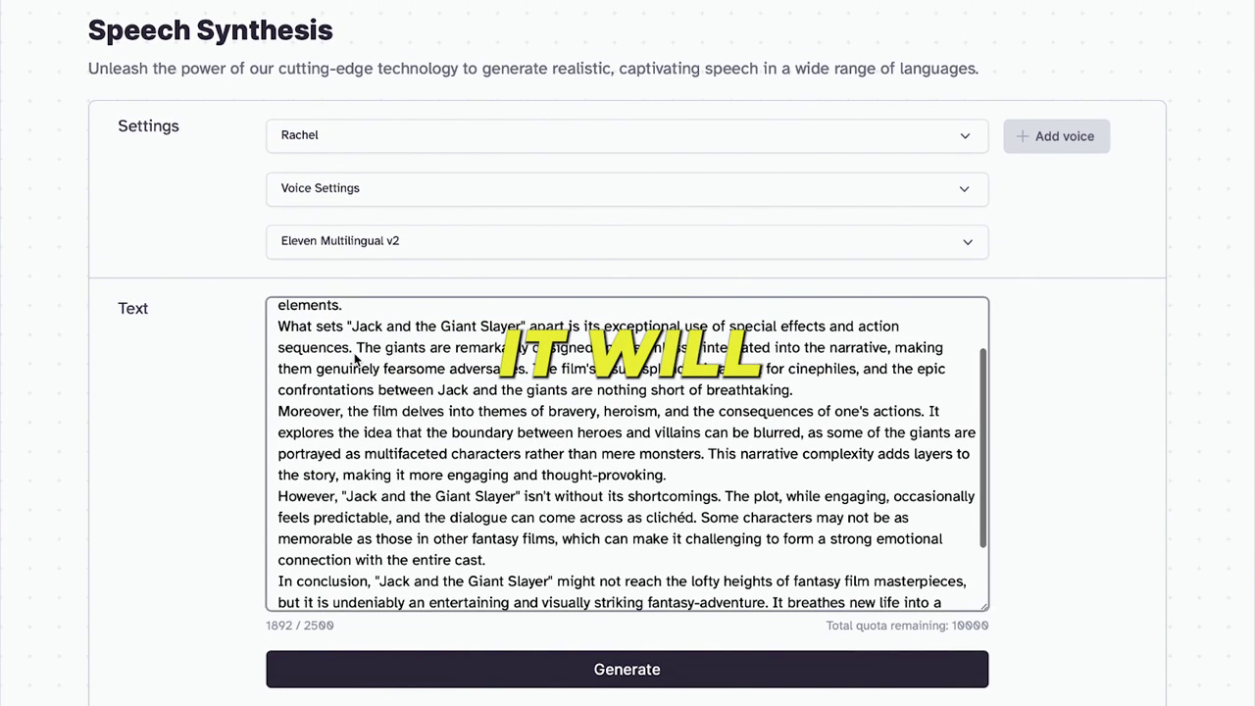
left_click(575, 677)
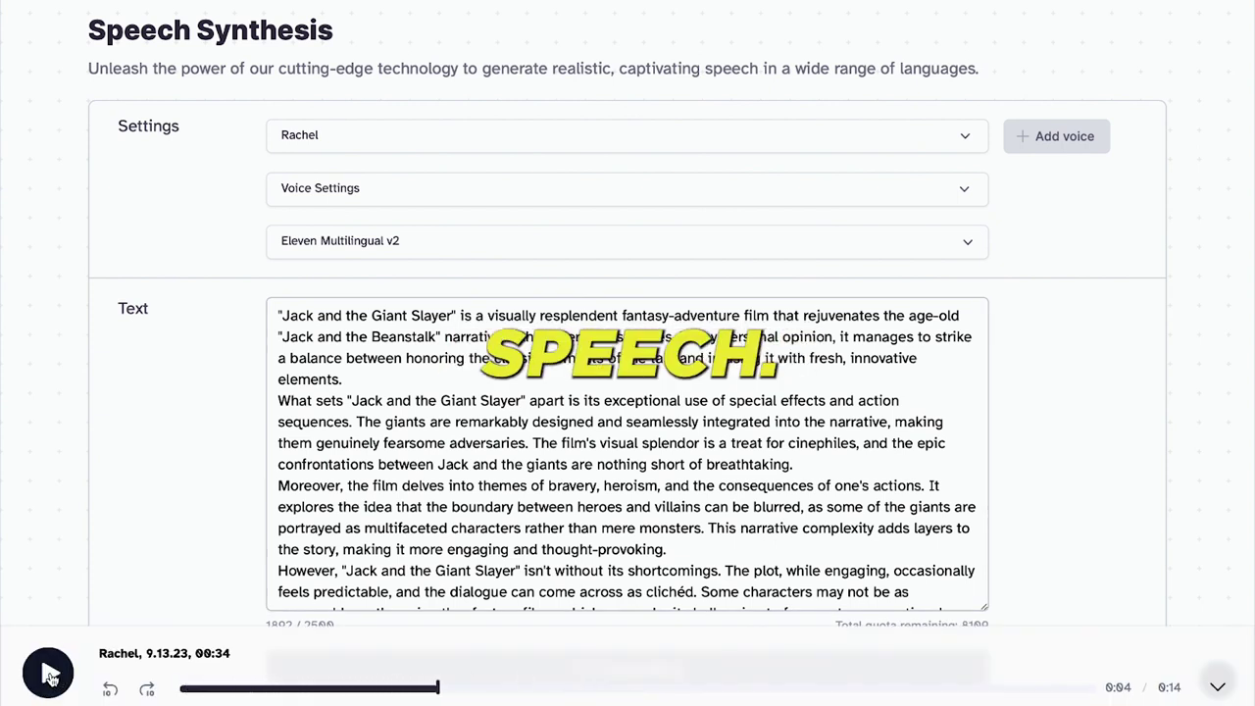
Choose the premade voice Charlie in place of Rachel for the speech
left_click(409, 138)
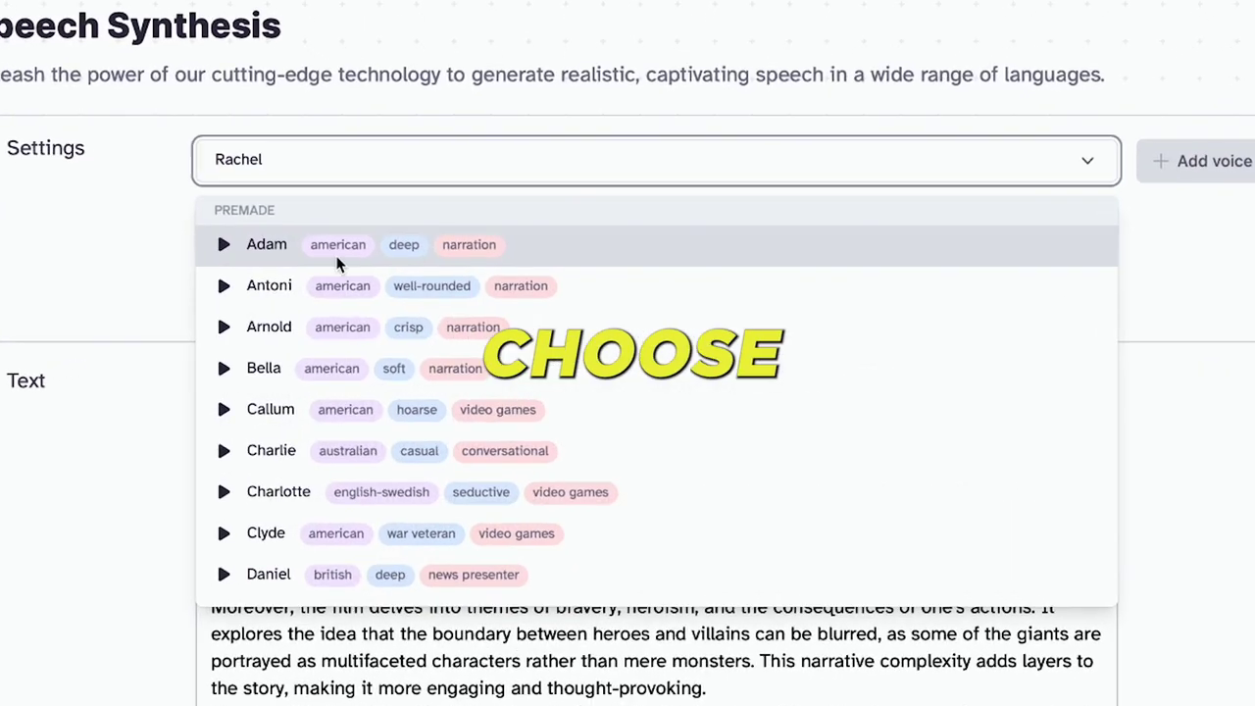
left_click(355, 453)
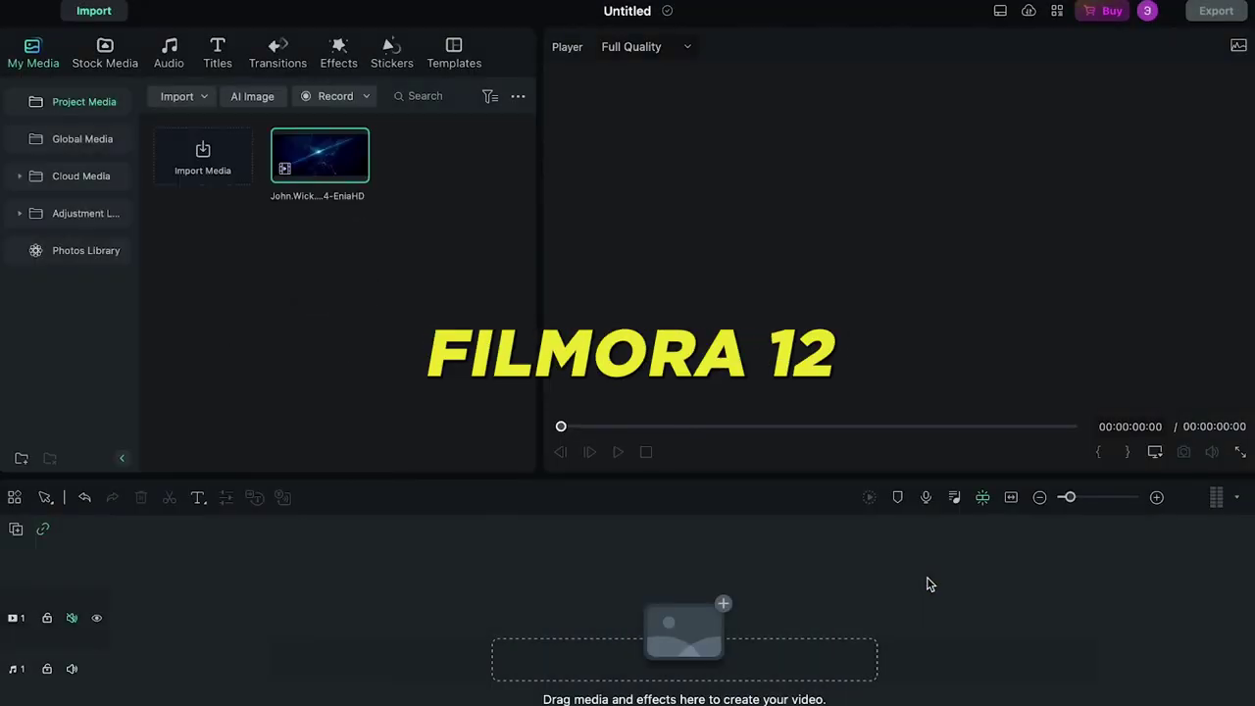
Switch to Filmora, place the John Wick movie on the first video track keeping the 1920X1080 25.00fps project settings, and mute that track
left_click_drag(322, 246, 116, 621)
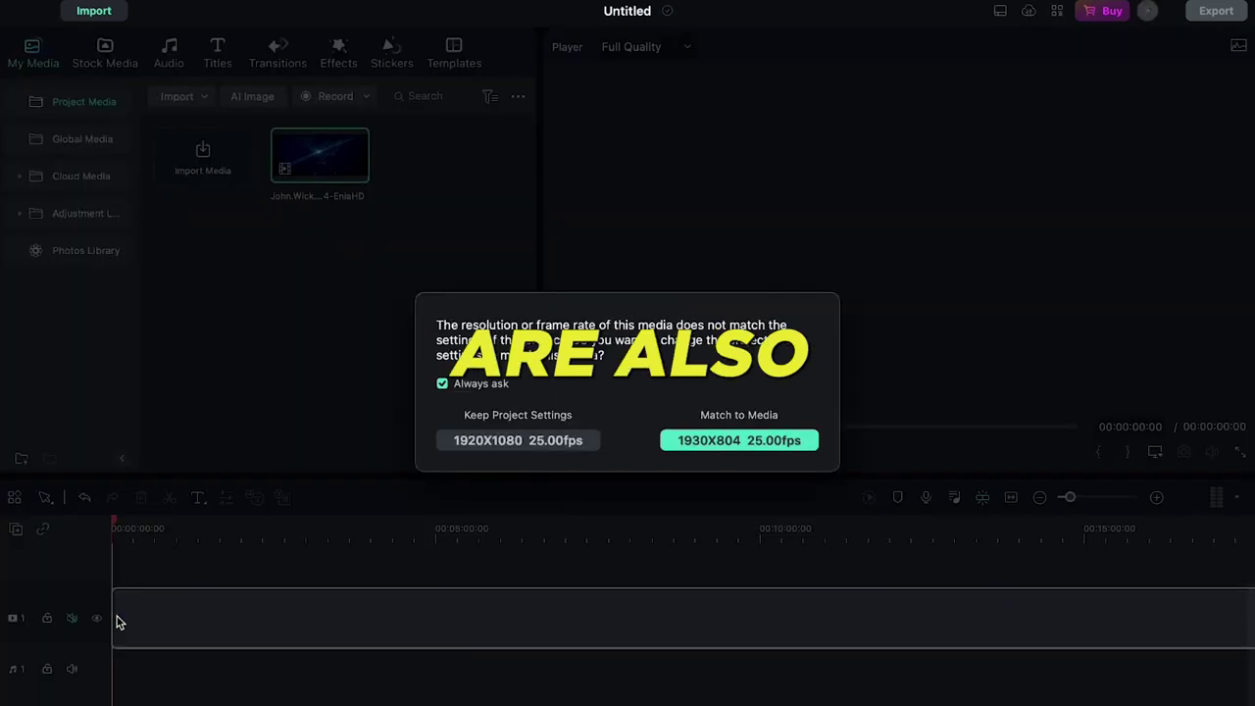
left_click(467, 445)
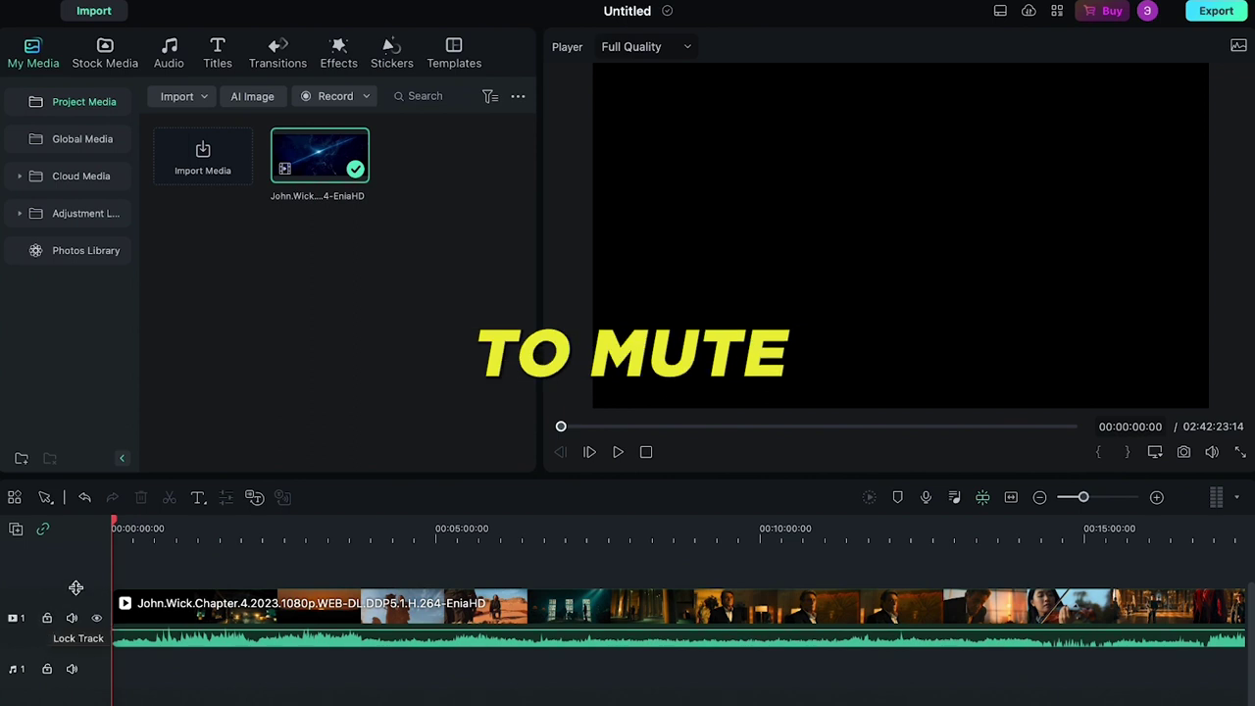
left_click(73, 618)
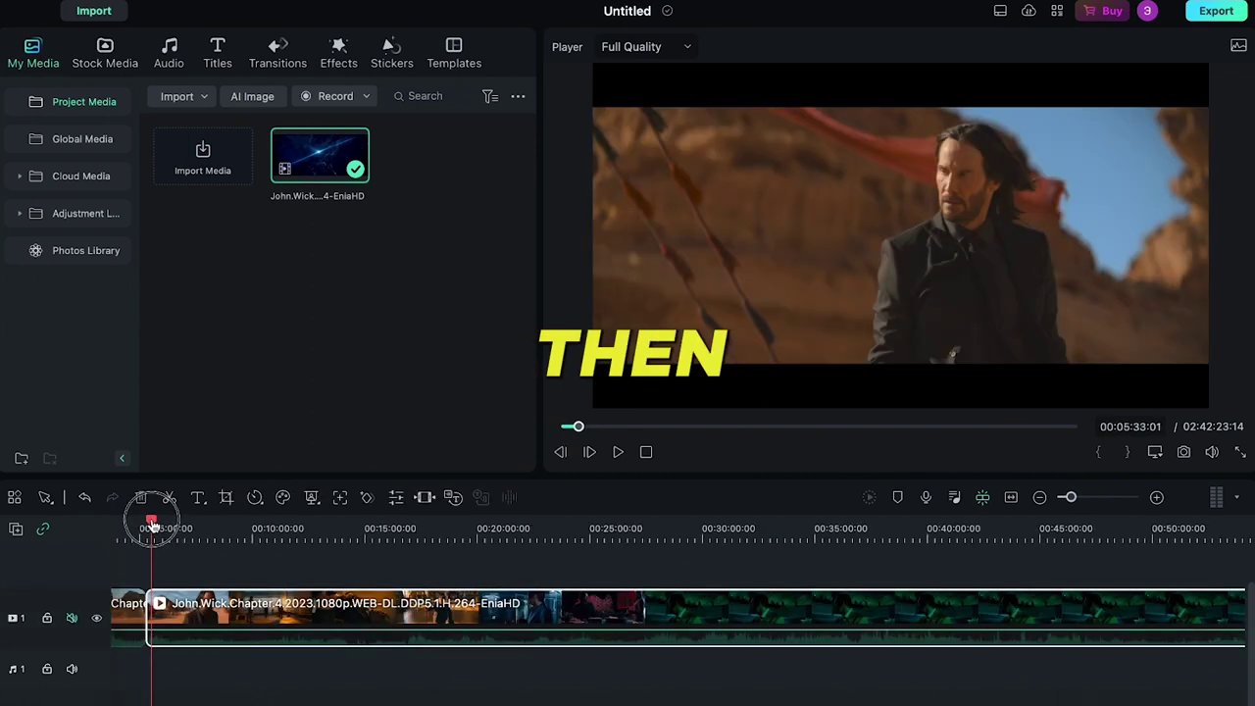
Scrub the playhead through the movie clip between about 5 and 10 minutes to look for a scene
left_click(157, 530)
left_click_drag(157, 530, 252, 527)
left_click(190, 528)
left_click(220, 527)
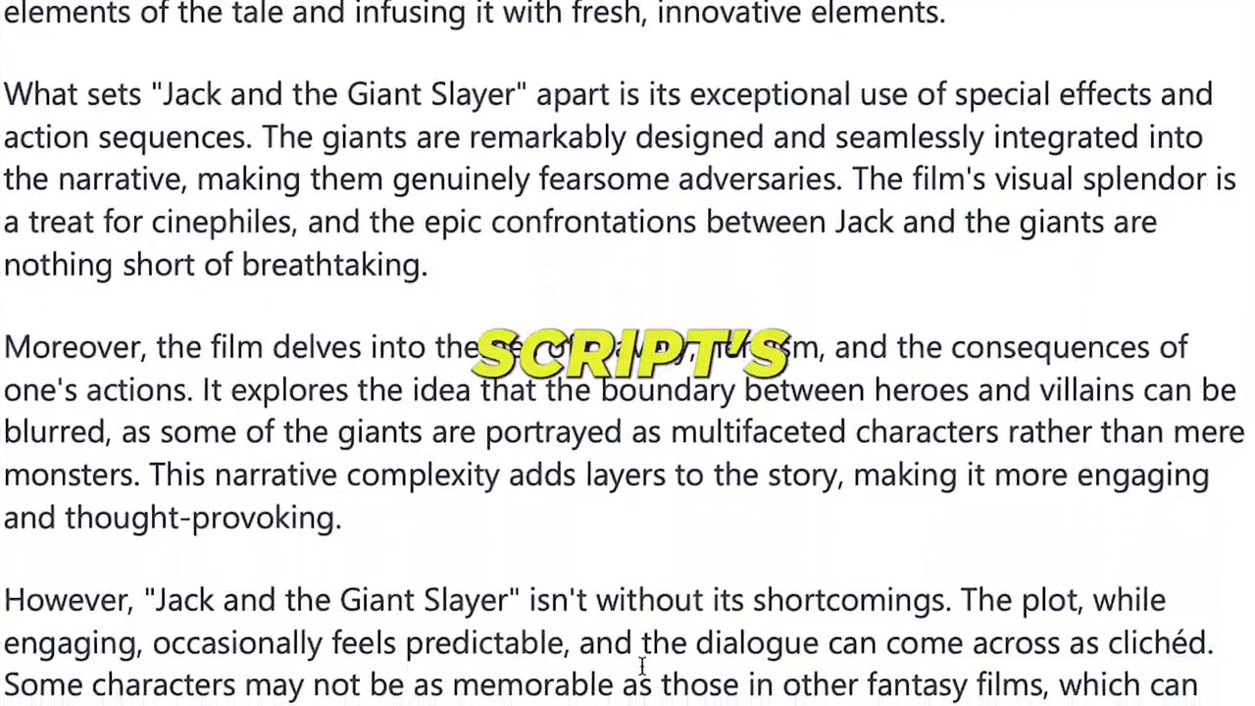
Skim the movie review script and play back the edited John Wick sequence from its beginning in Filmora
scroll(642, 666, "down", 5)
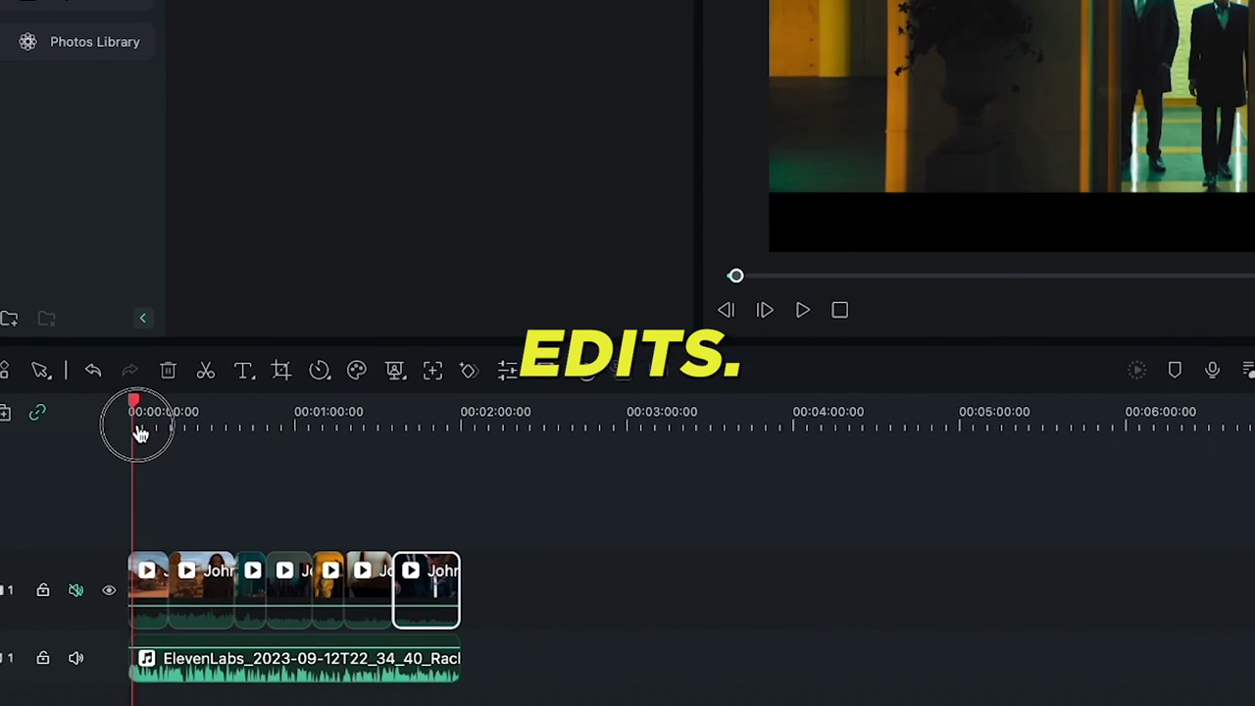
left_click_drag(119, 505, 186, 504)
key("space")
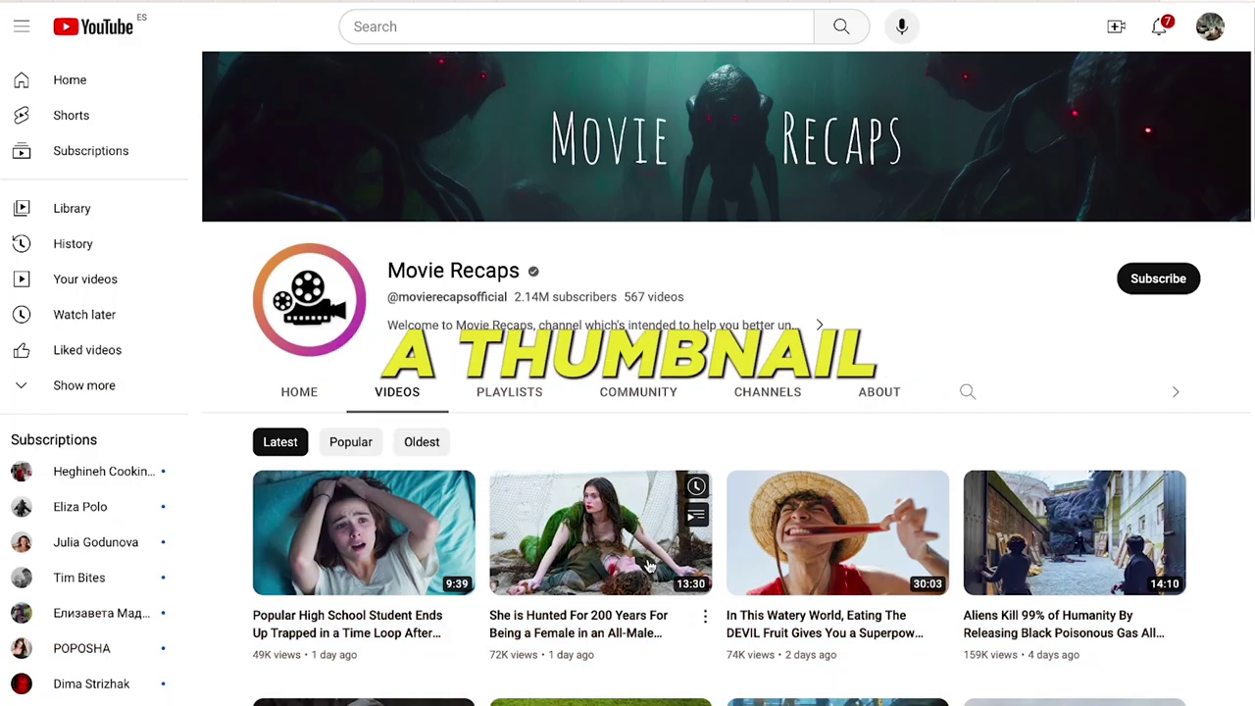
Switch to YouTube and examine the thumbnails of the latest videos on the Movie Recaps channel
scroll(647, 567, "down", 4)
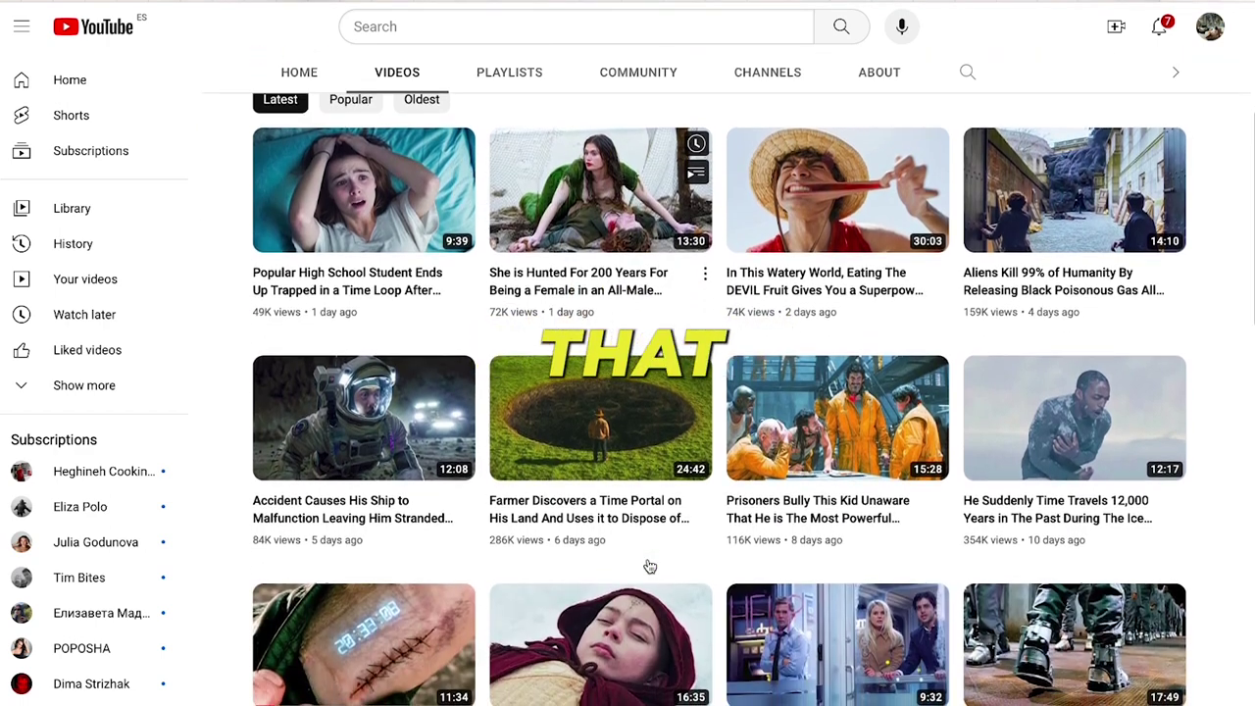
scroll(649, 566, "down", 2)
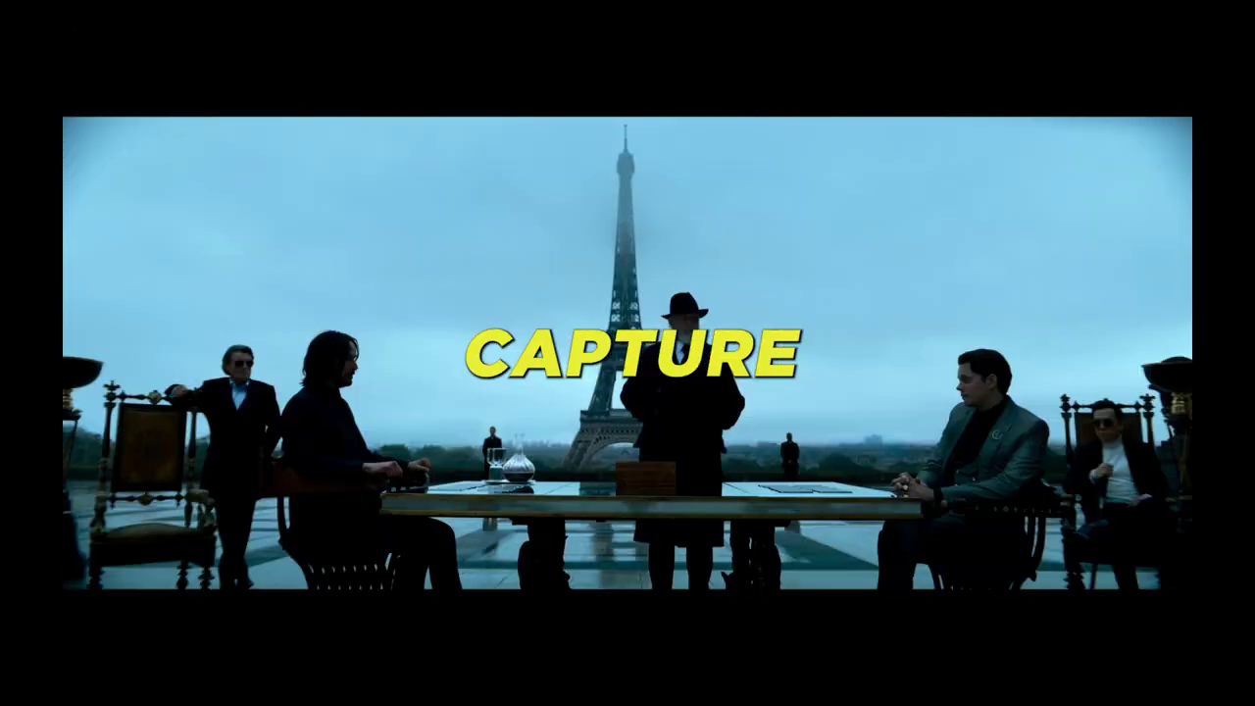
Capture a window screenshot of the John Wick scene with the men around the table before the Eiffel Tower
key("super+shift+5")
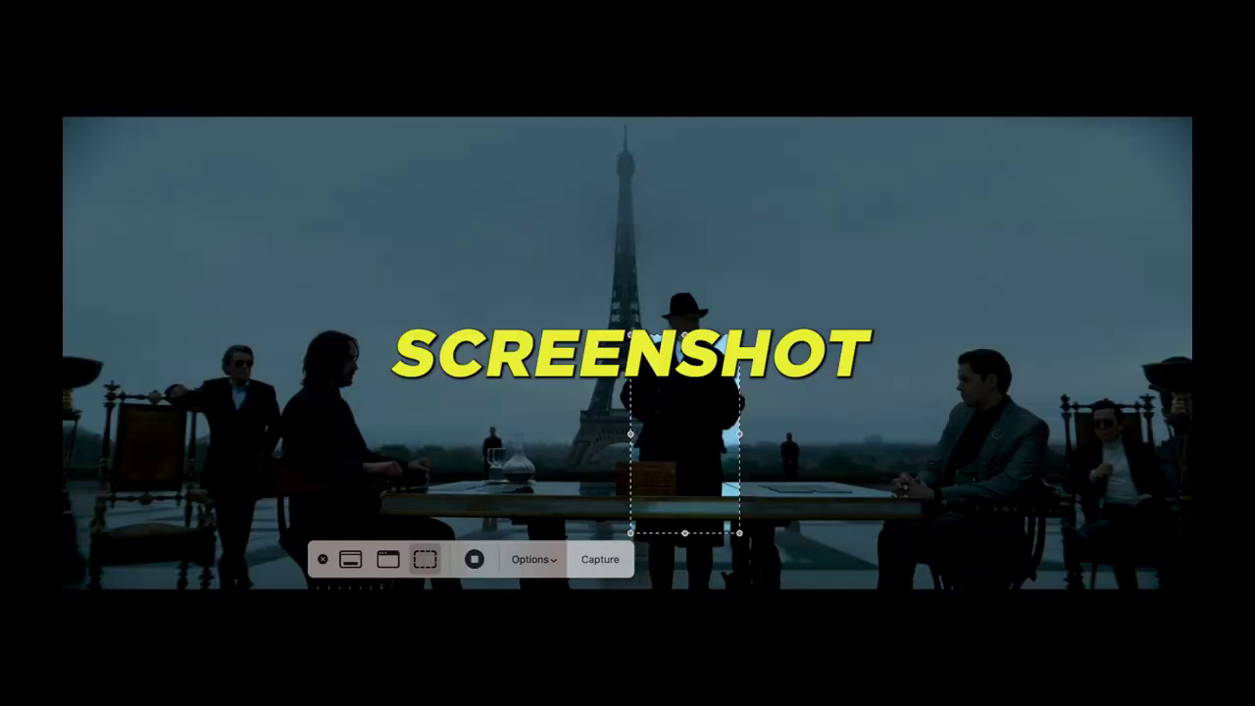
left_click(387, 559)
left_click(442, 432)
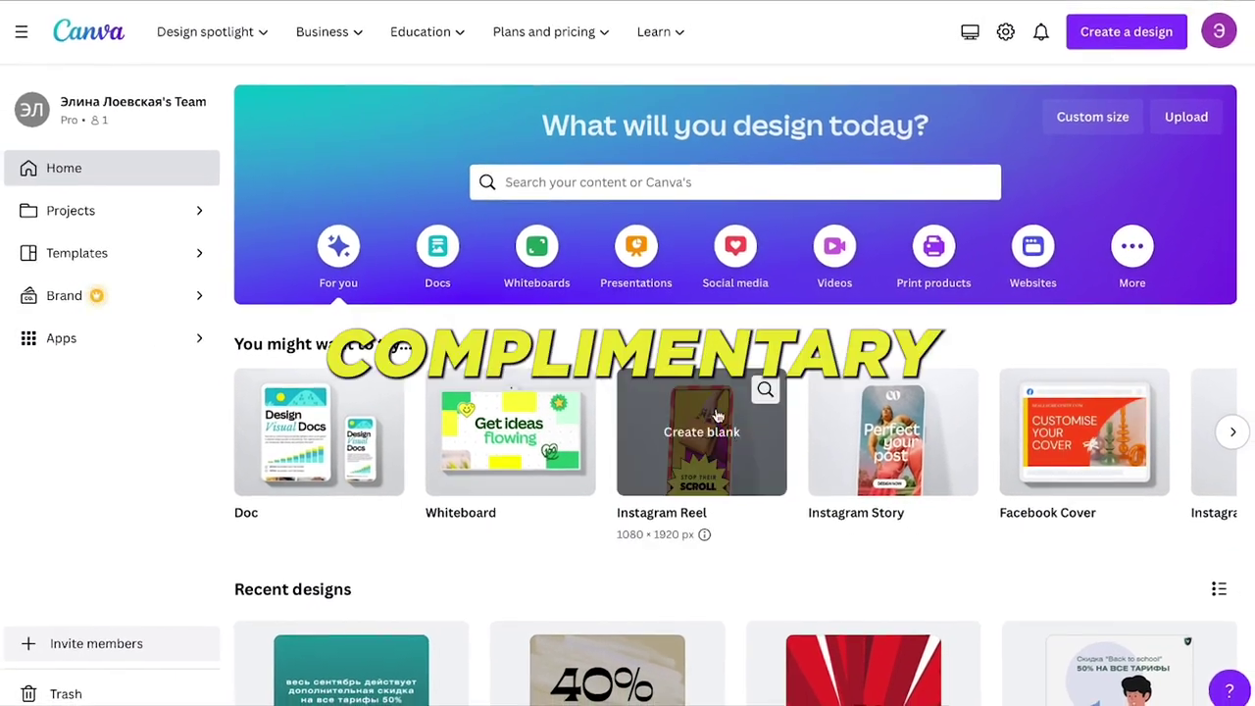
Switch to Canva and enlarge the Eiffel Tower scene screenshot to fill the YouTube Thumbnail design
scroll(740, 438, "right", 7)
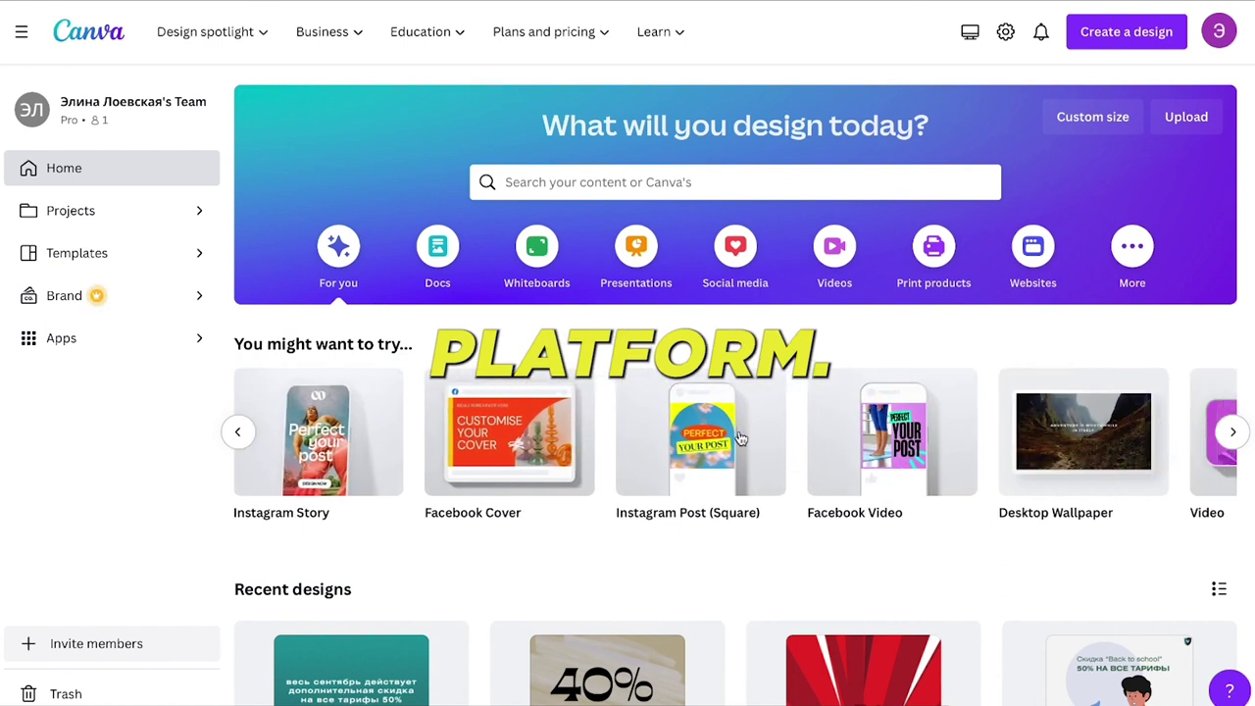
scroll(740, 438, "right", 5)
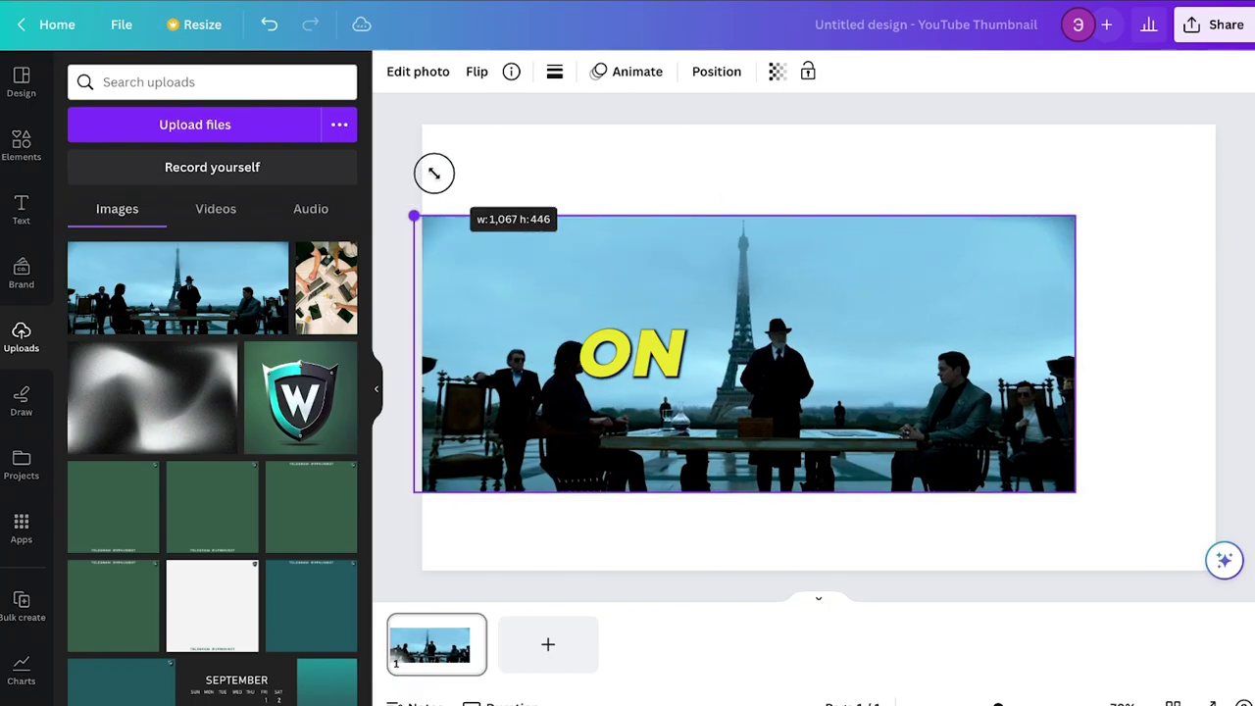
left_click_drag(434, 174, 1225, 111)
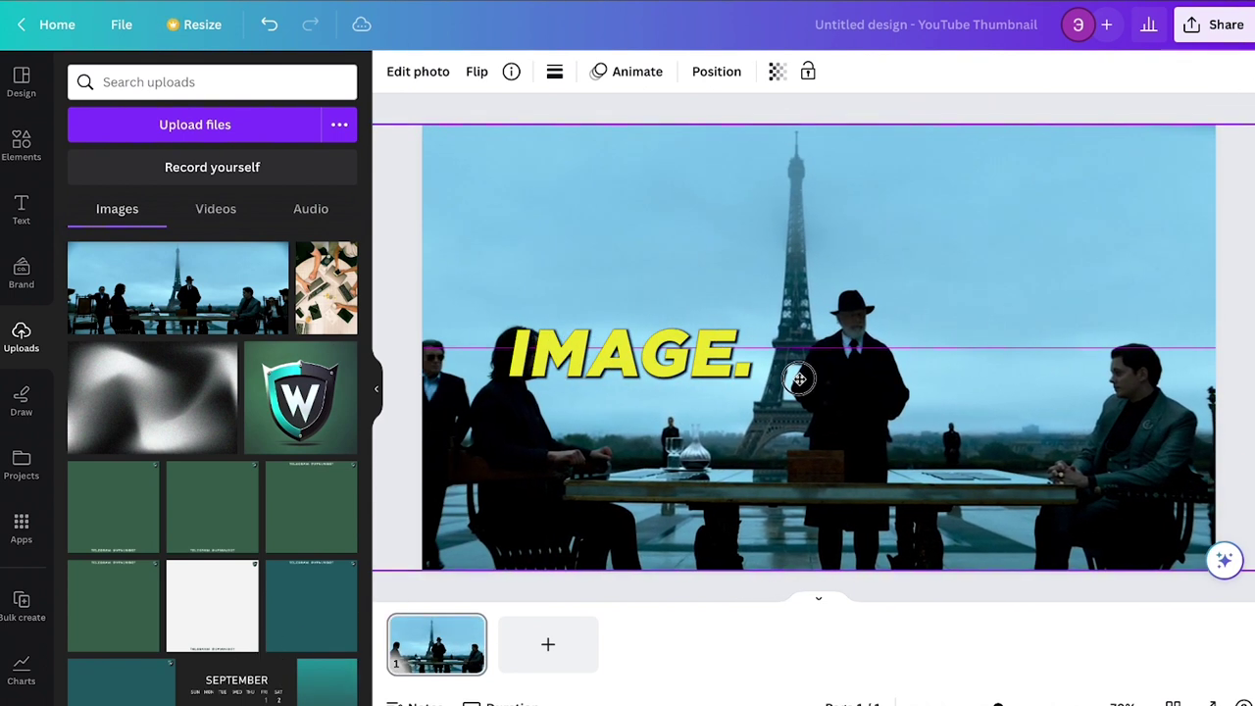
Add an arrow line from the shapes and shorten it between the long-haired seated man and the standing man
left_click(336, 298)
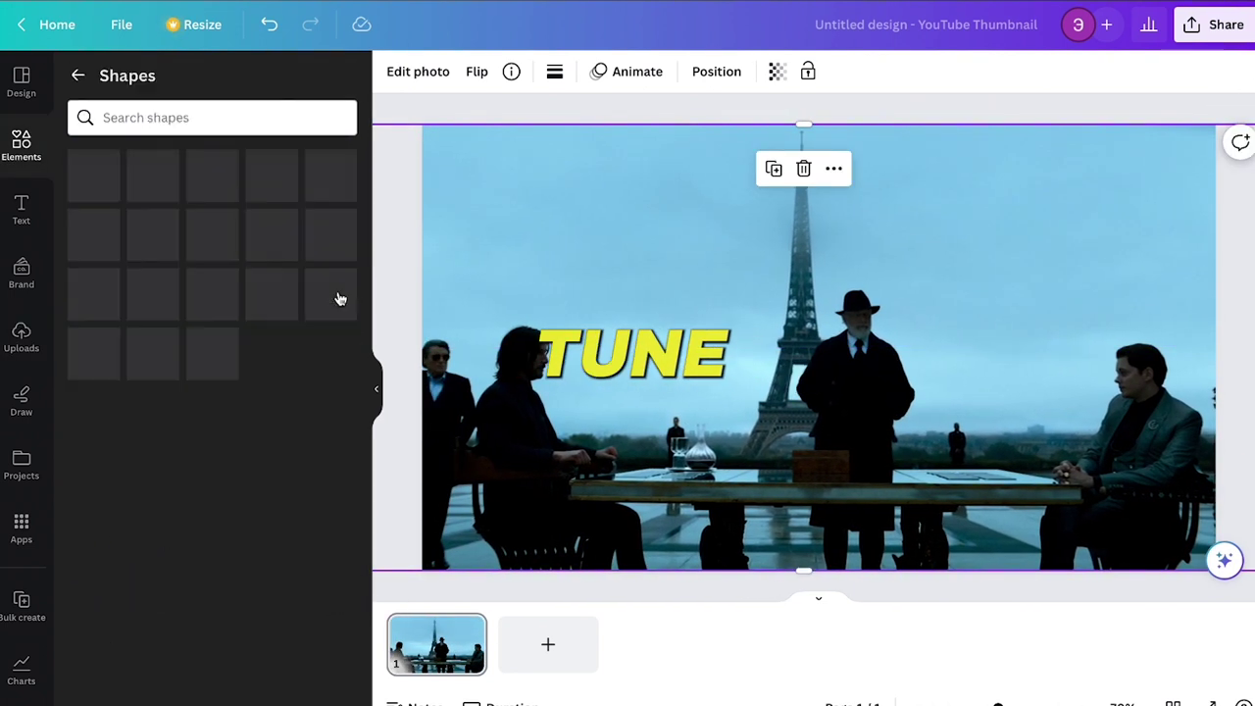
scroll(336, 298, "down", 2)
scroll(336, 298, "up", 2)
left_click(93, 203)
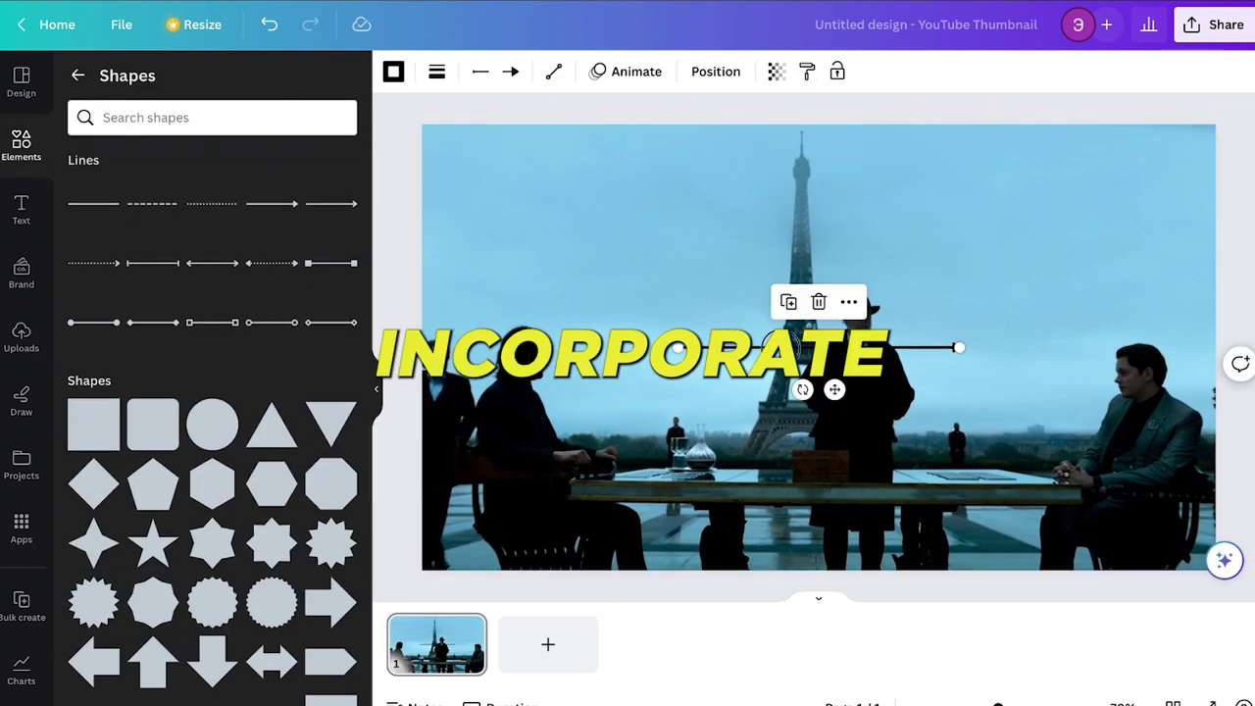
mouse_move(832, 276)
left_mouse_down()
mouse_move(795, 319)
mouse_move(696, 318)
left_mouse_up()
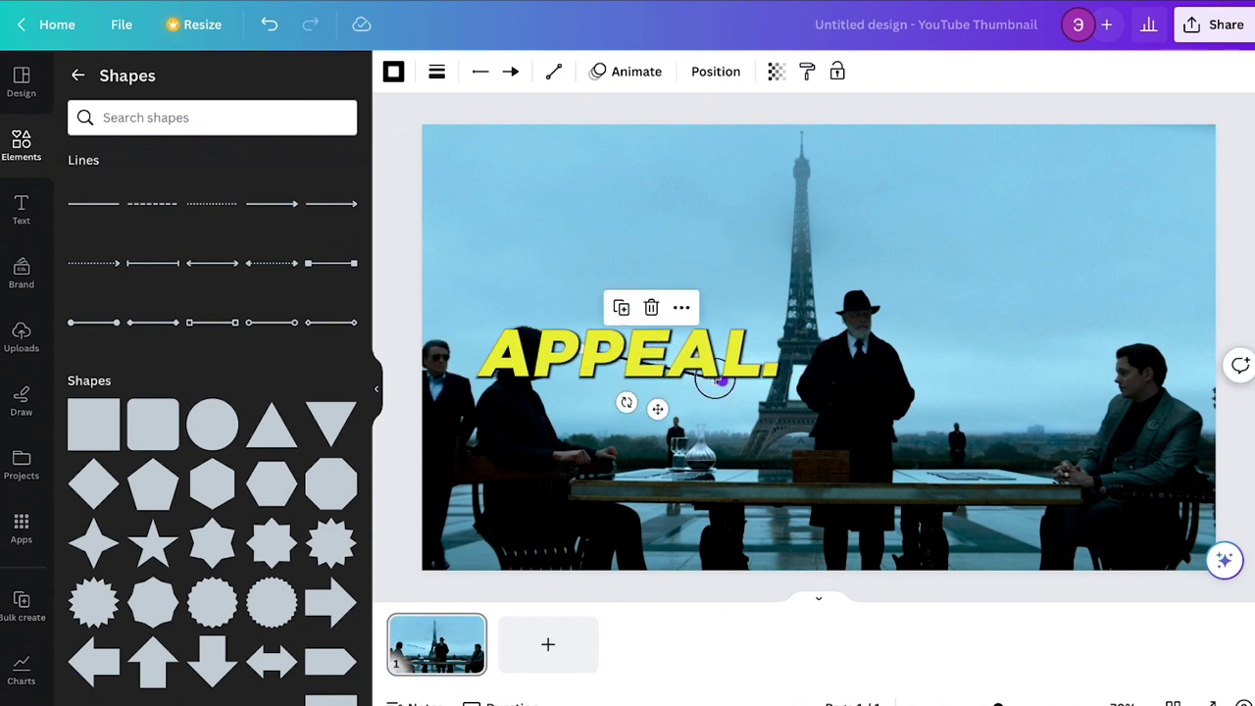
Adjust the first arrow and add a second one sloping from the standing man towards the seated man in the grey jacket
left_click(436, 71)
double_click(695, 356)
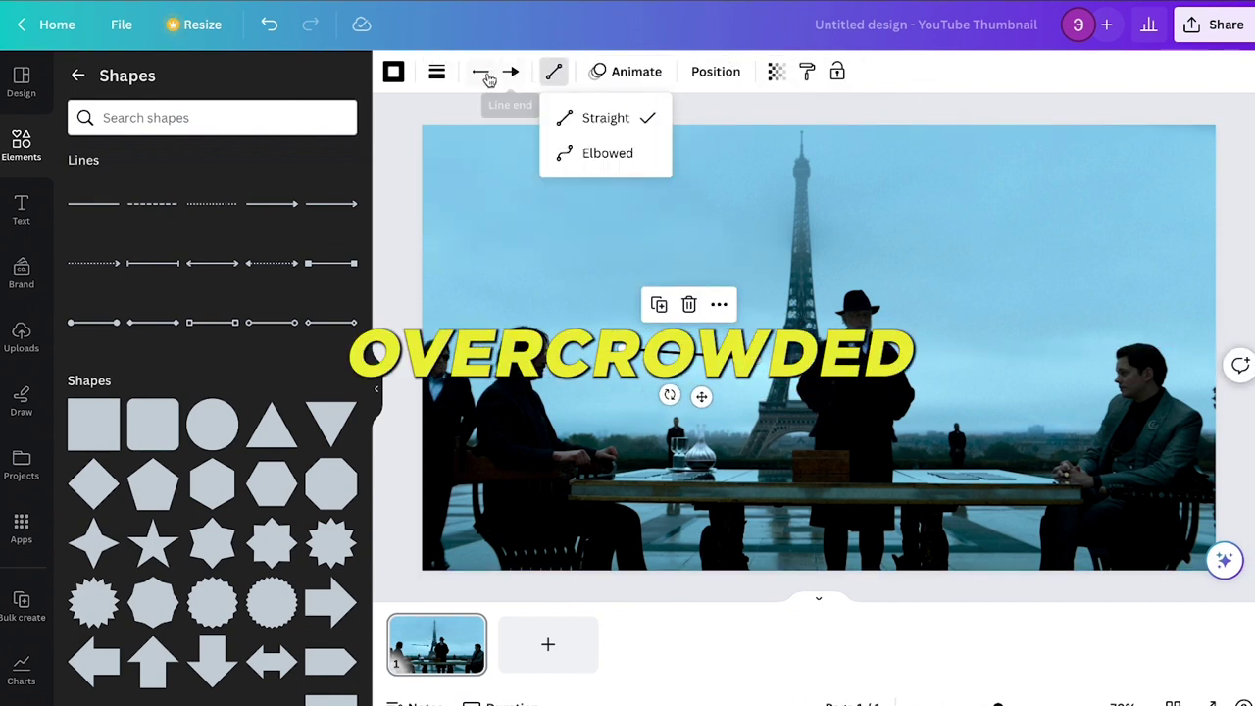
left_click_drag(1057, 358, 1055, 359)
left_click(1098, 310)
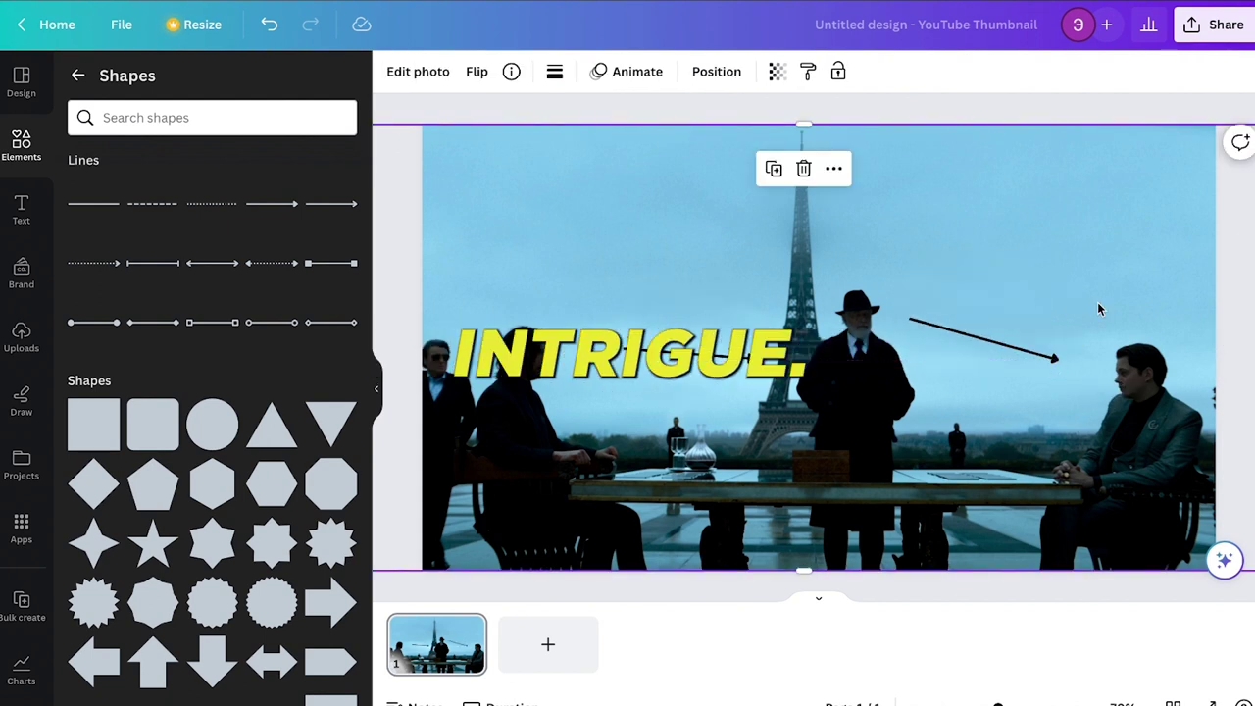
Search the elements for "what" and browse the matching graphics for the thumbnail
left_click(205, 117)
type("what")
key("Return")
left_click(141, 87)
key("Return")
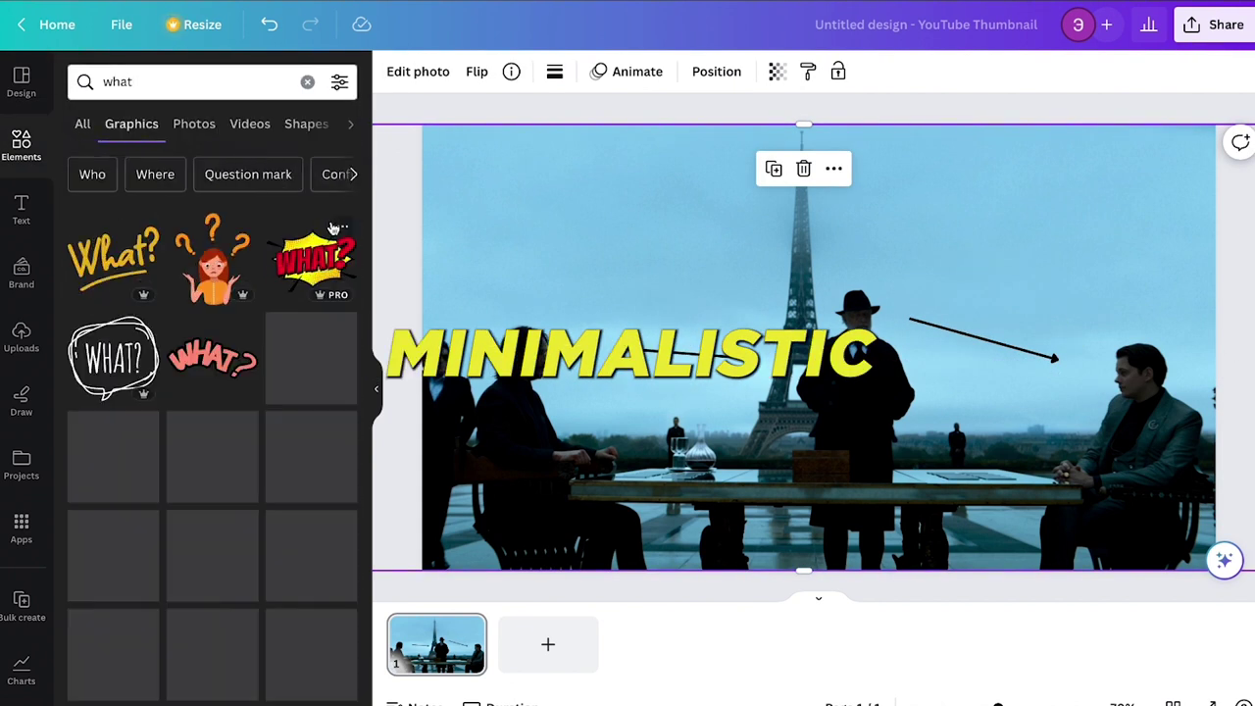
scroll(317, 392, "down", 2)
scroll(317, 392, "down", 6)
Refine the element search to "what happened" and browse the graphics
left_click(196, 81)
type("happen")
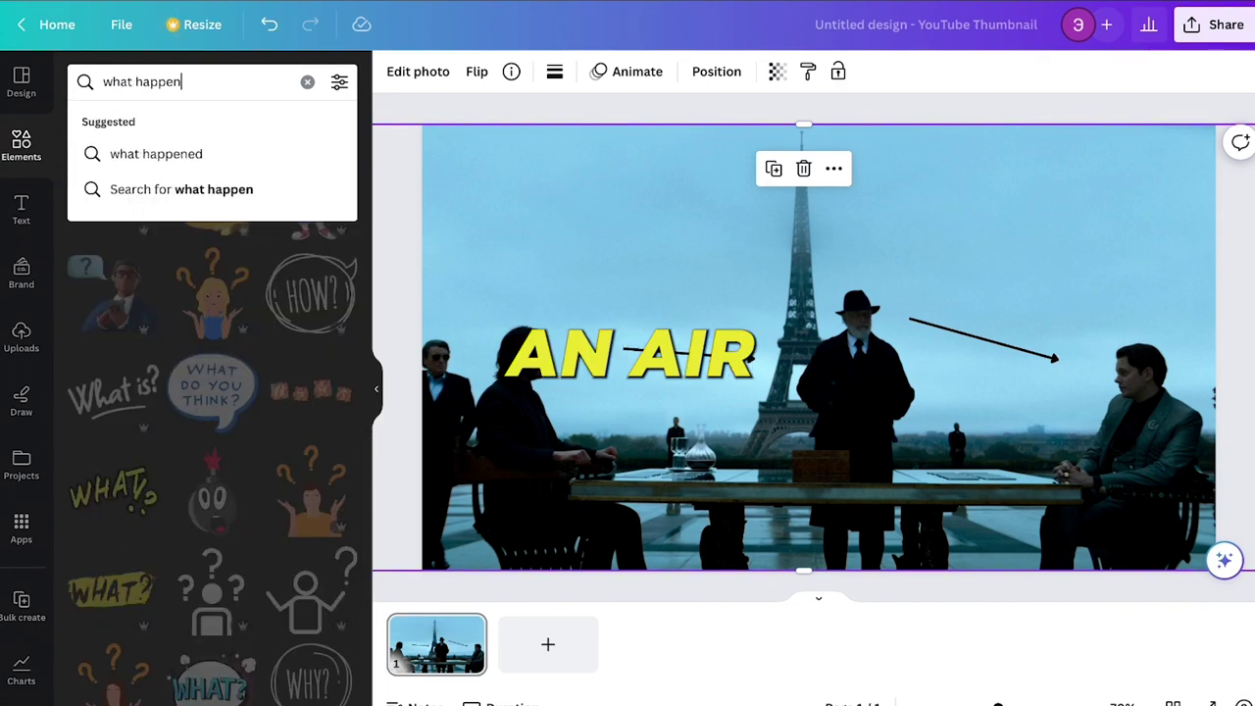
left_click(223, 147)
scroll(216, 412, "down", 2)
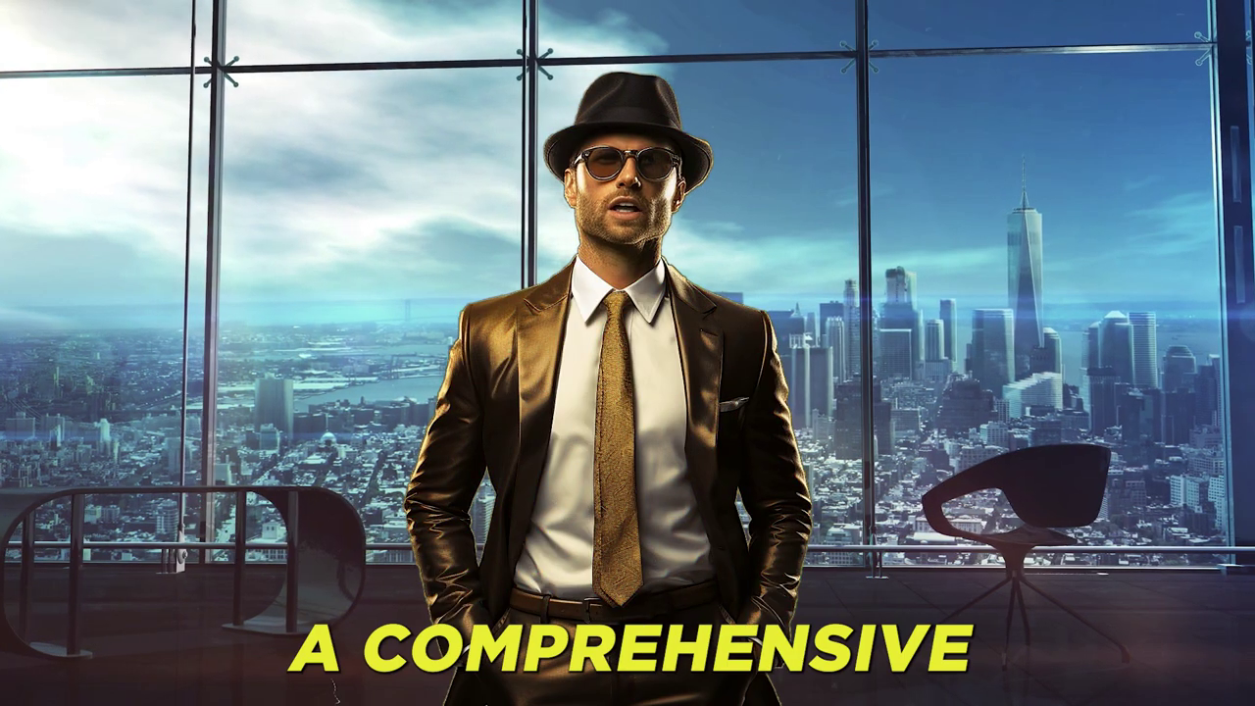
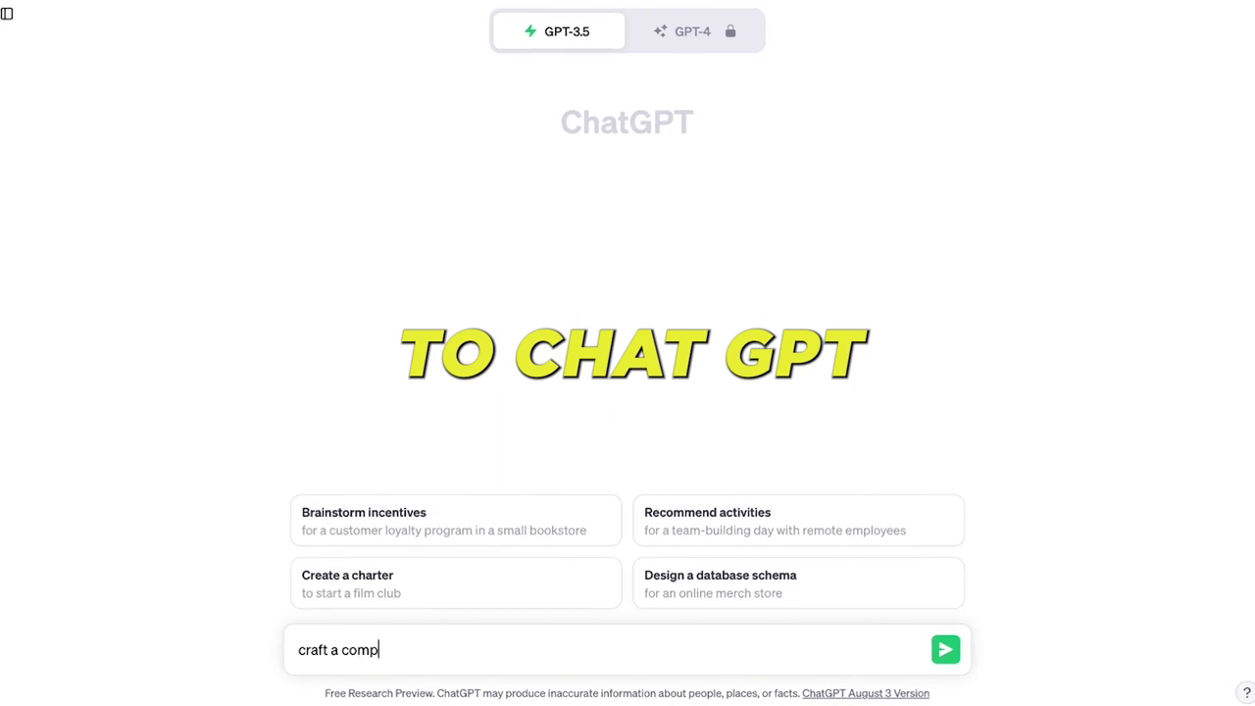
Ask ChatGPT to "craft a compelling title for my YouTube video discussing a comprehensive breakdown of John Wick 4 in english"
type("ling title for my YouTube video ")
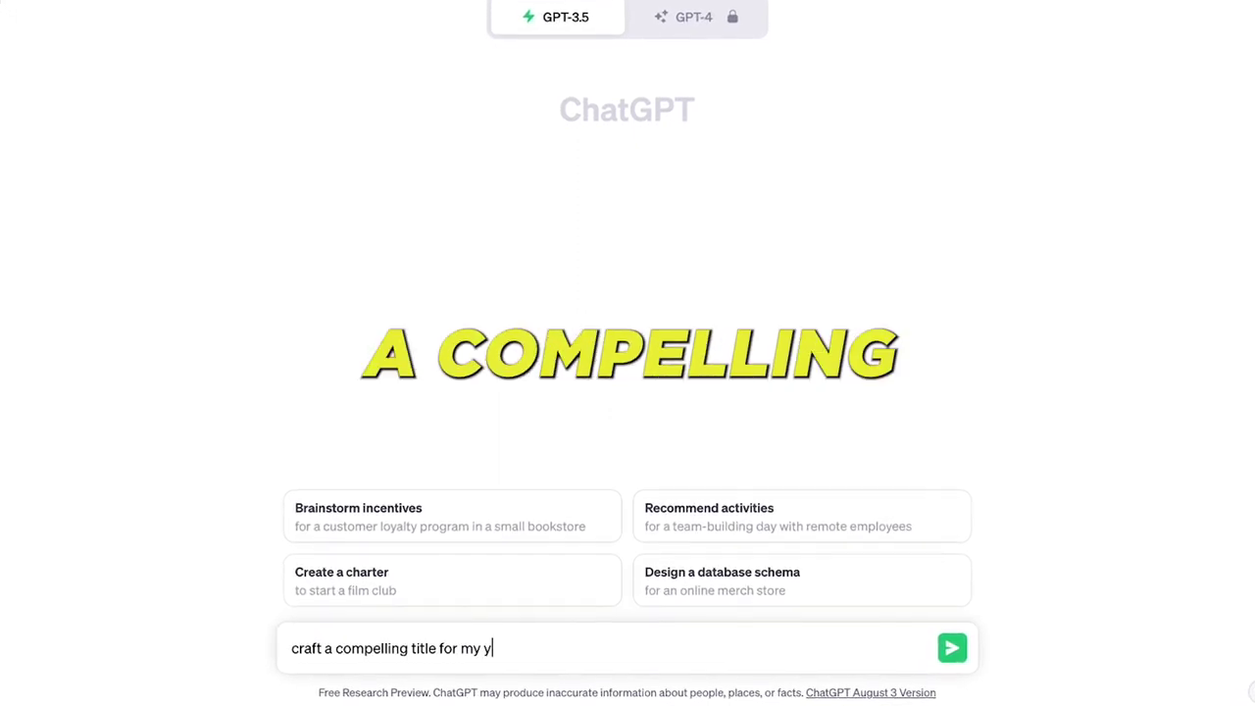
type("discussing a comp")
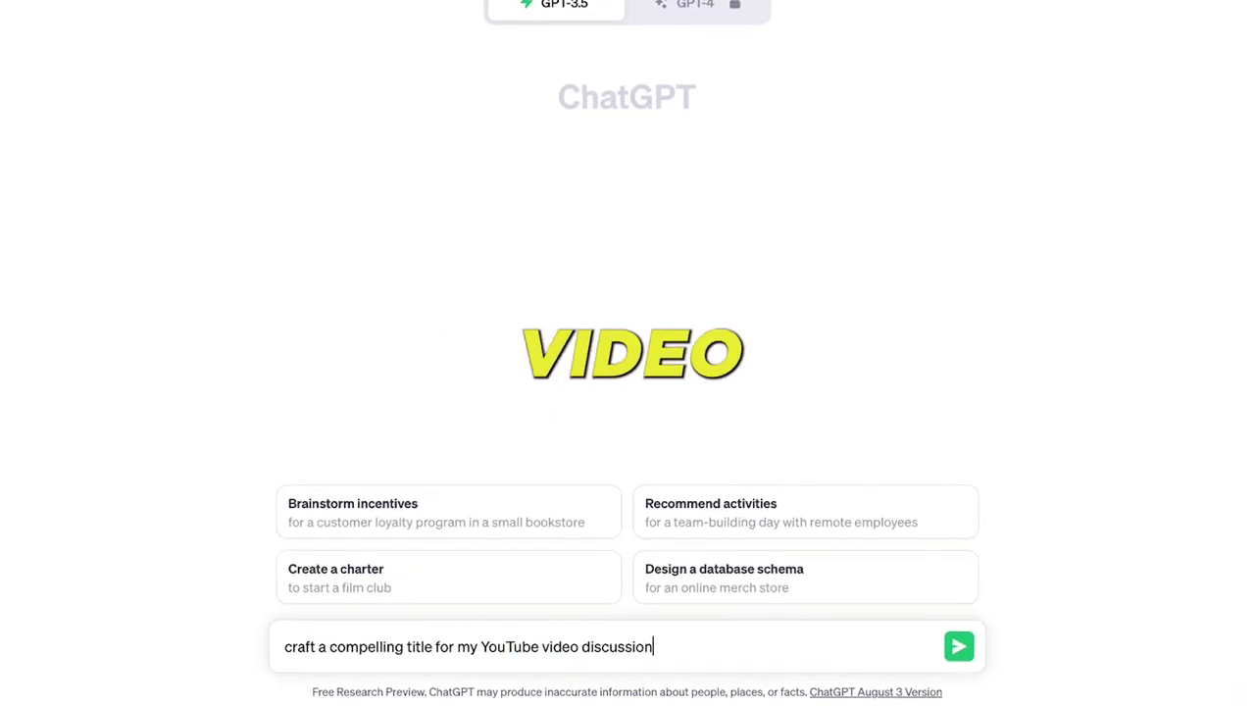
type("rehensive breakdown of ")
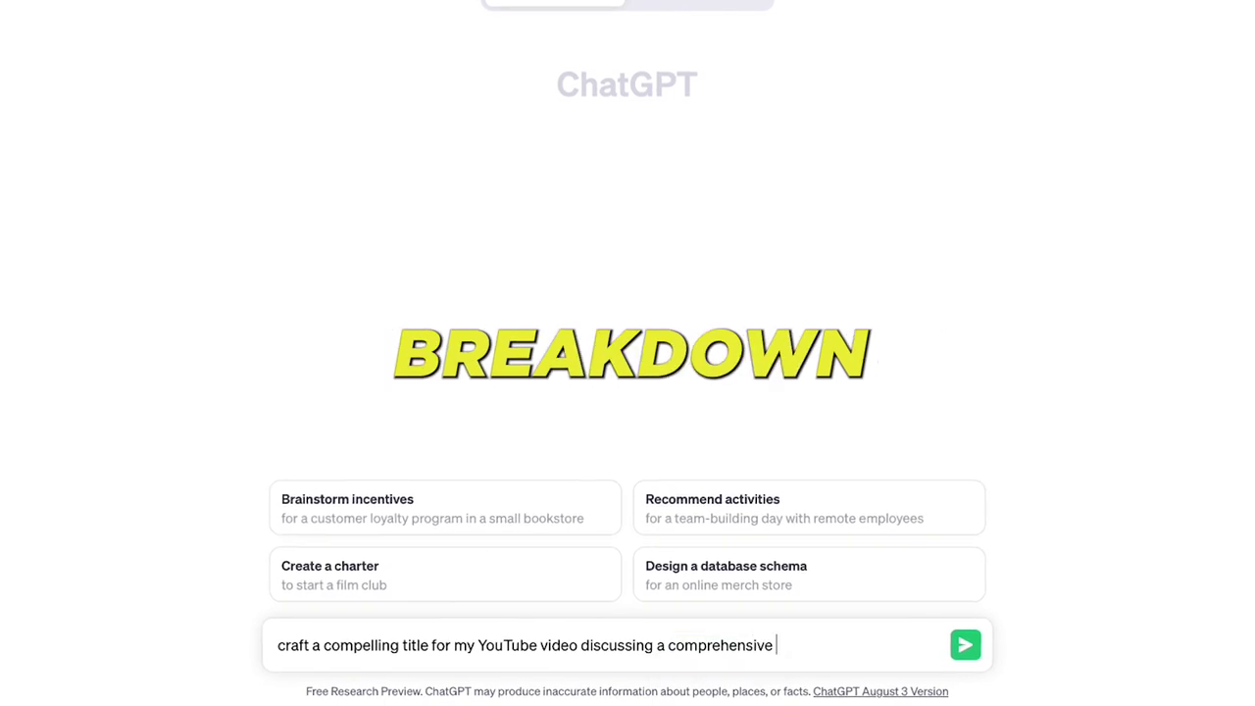
type("John Wick 4 in english")
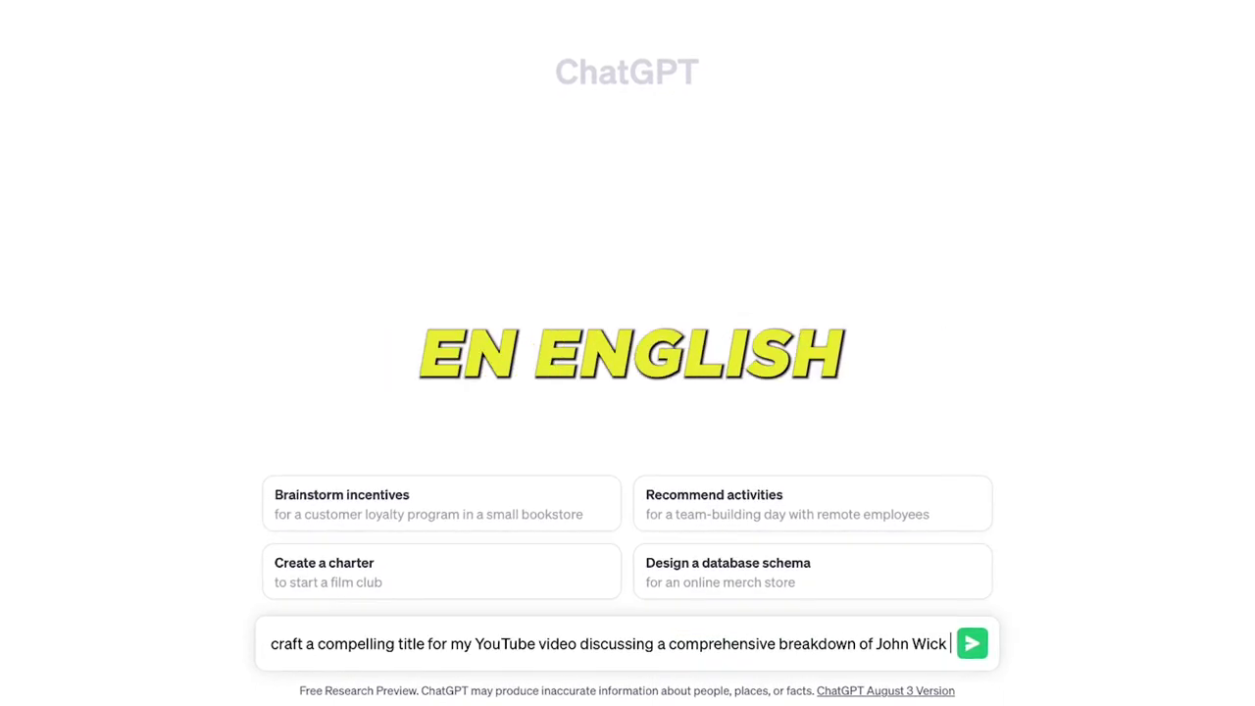
key("Return")
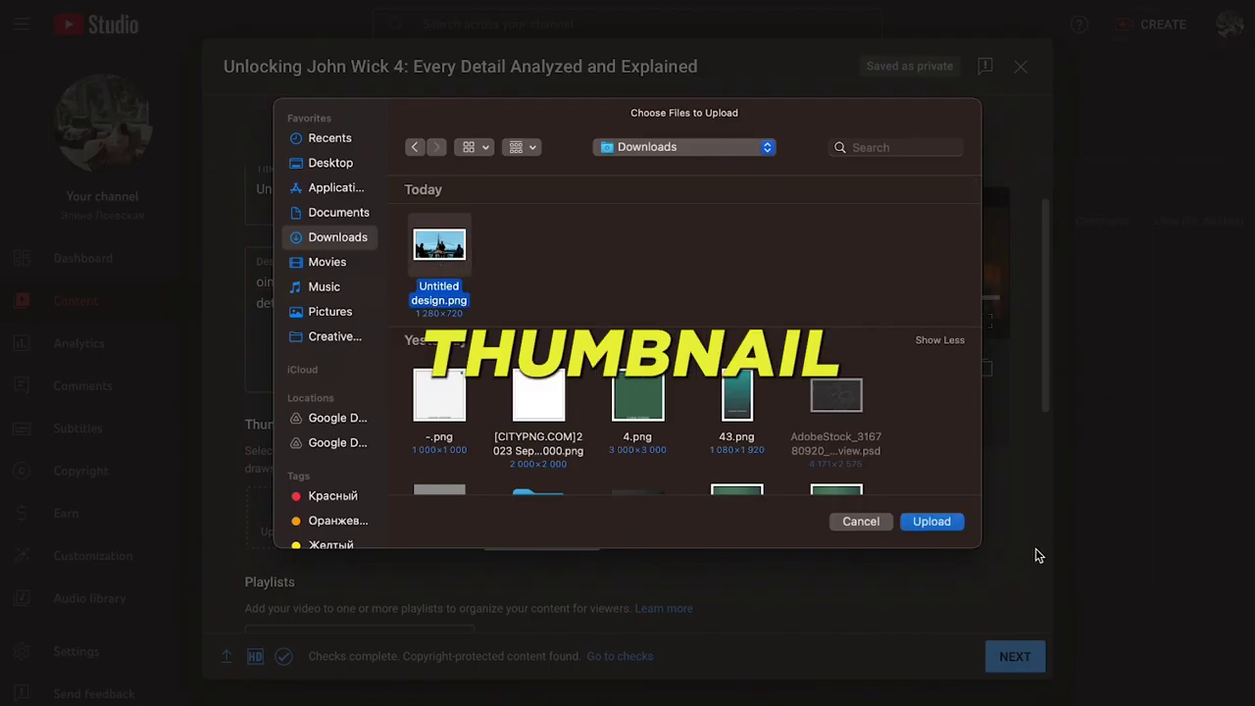
Upload "Untitled design.png" from Downloads as the video's thumbnail in YouTube Studio
left_click(938, 527)
scroll(650, 555, "down", 1)
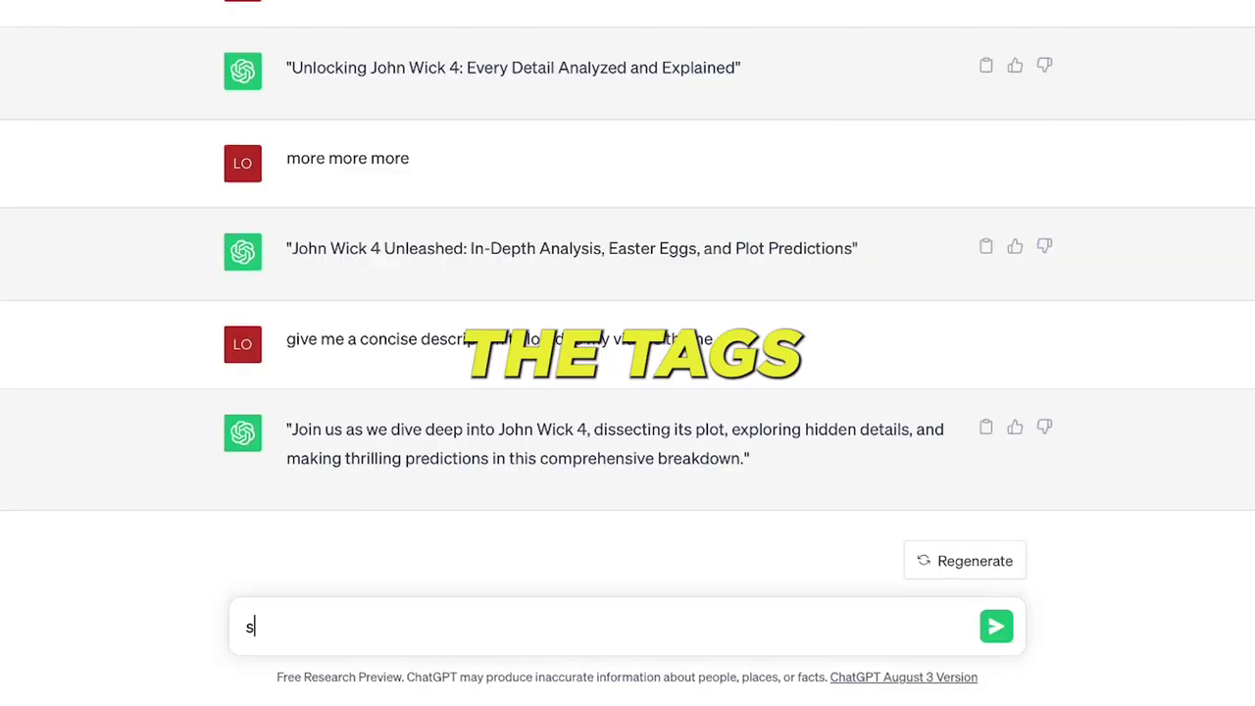
Switch to ChatGPT and send the prompt "suggest pertinent tags aligned with my video's theme"
type("uggest per")
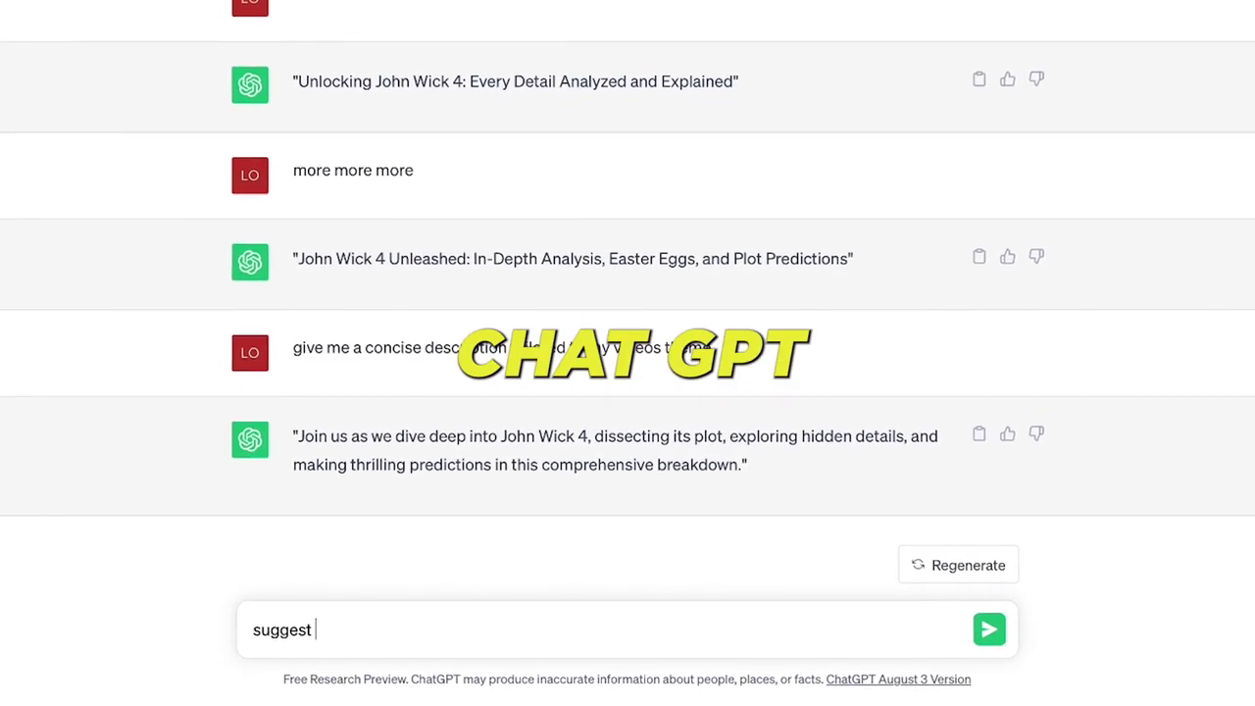
type("tinent ta")
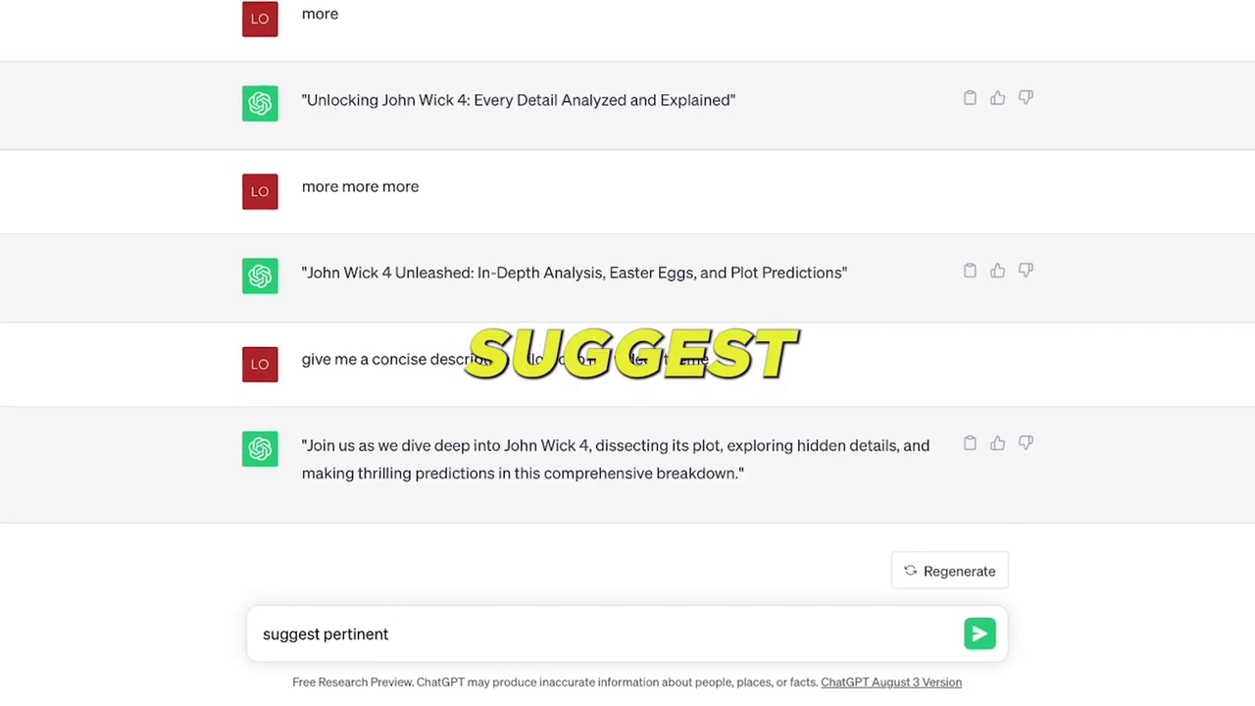
type("gs alignes")
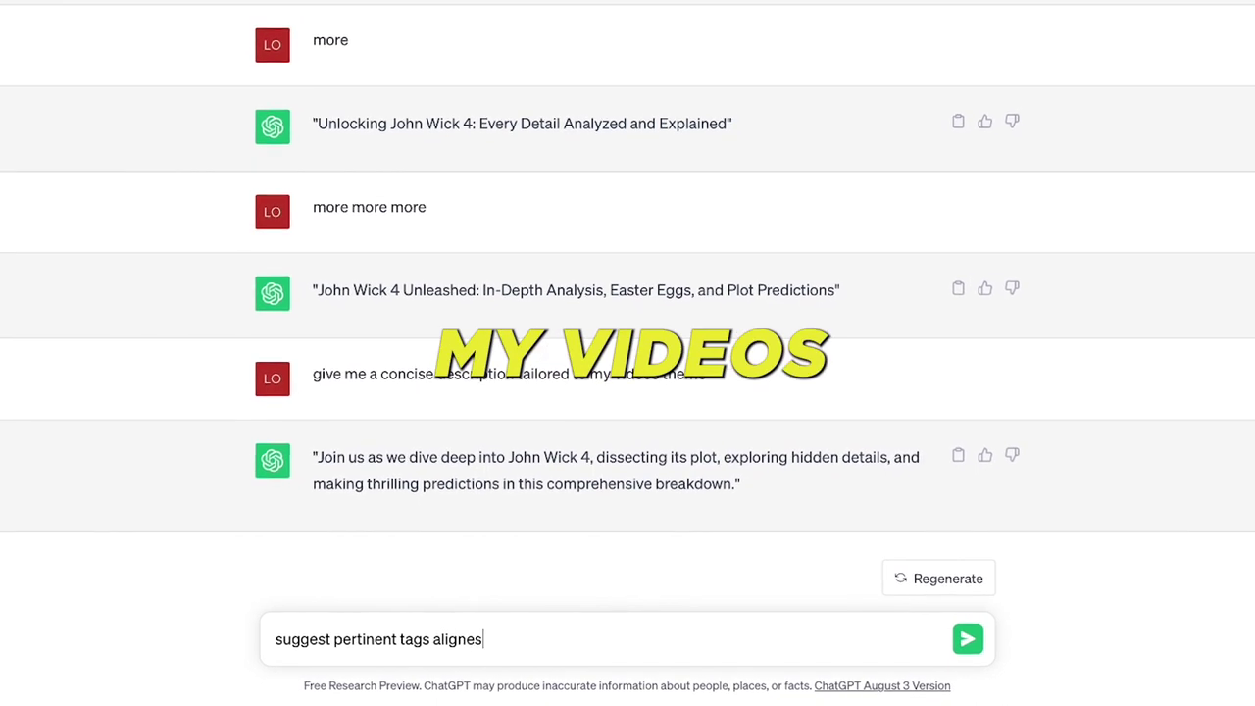
key("BackSpace")
type("d with my ")
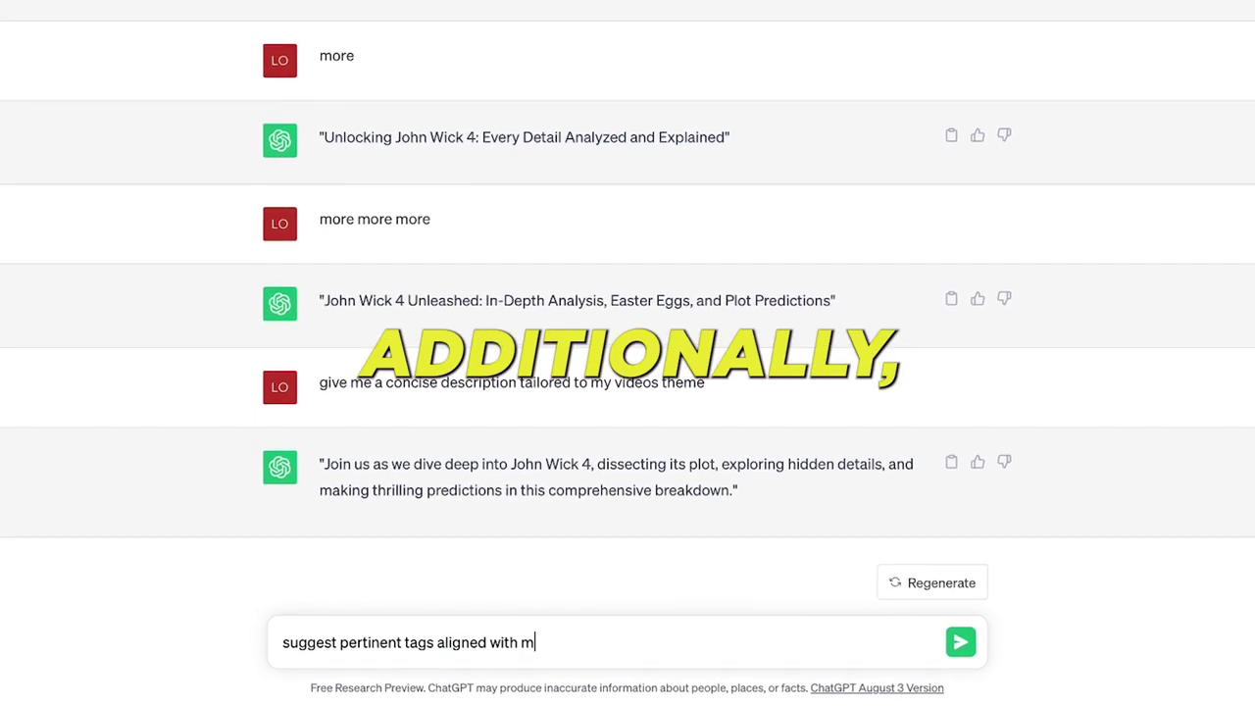
type("video")
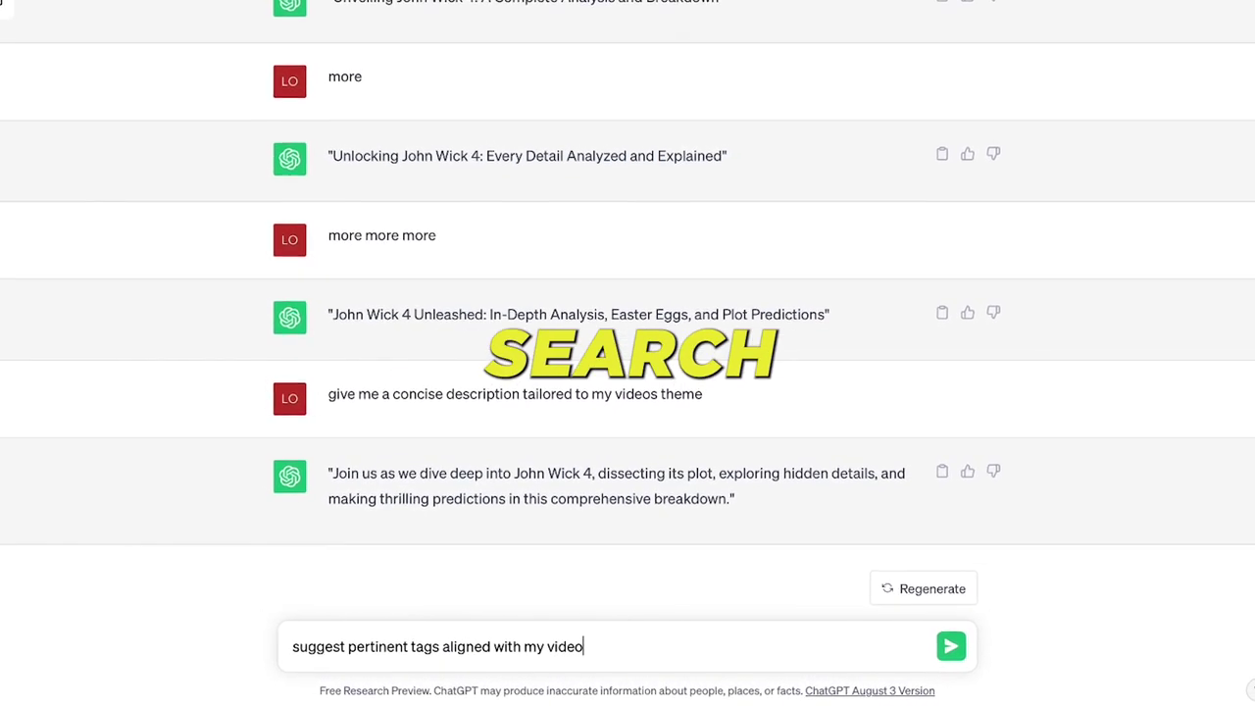
type("'s theme")
key("Return")
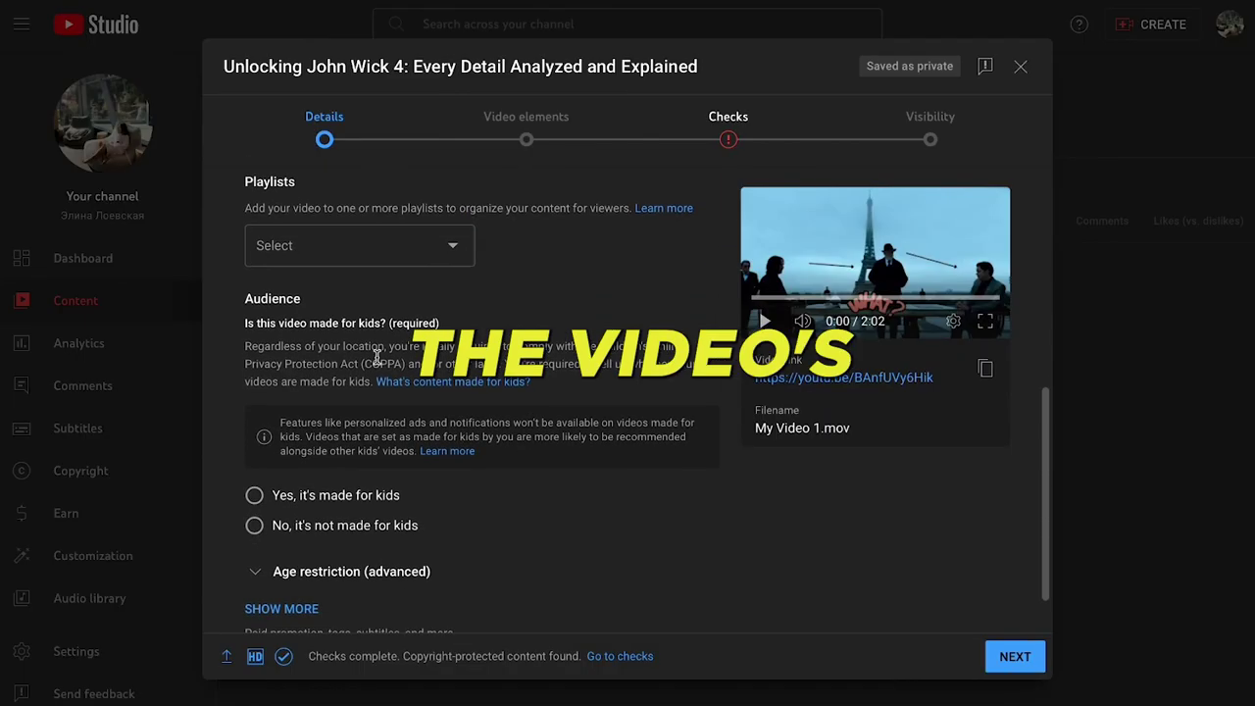
Switch to YouTube Studio and view the audience and remaining detail settings of the uploaded video
scroll(435, 415, "down", 1)
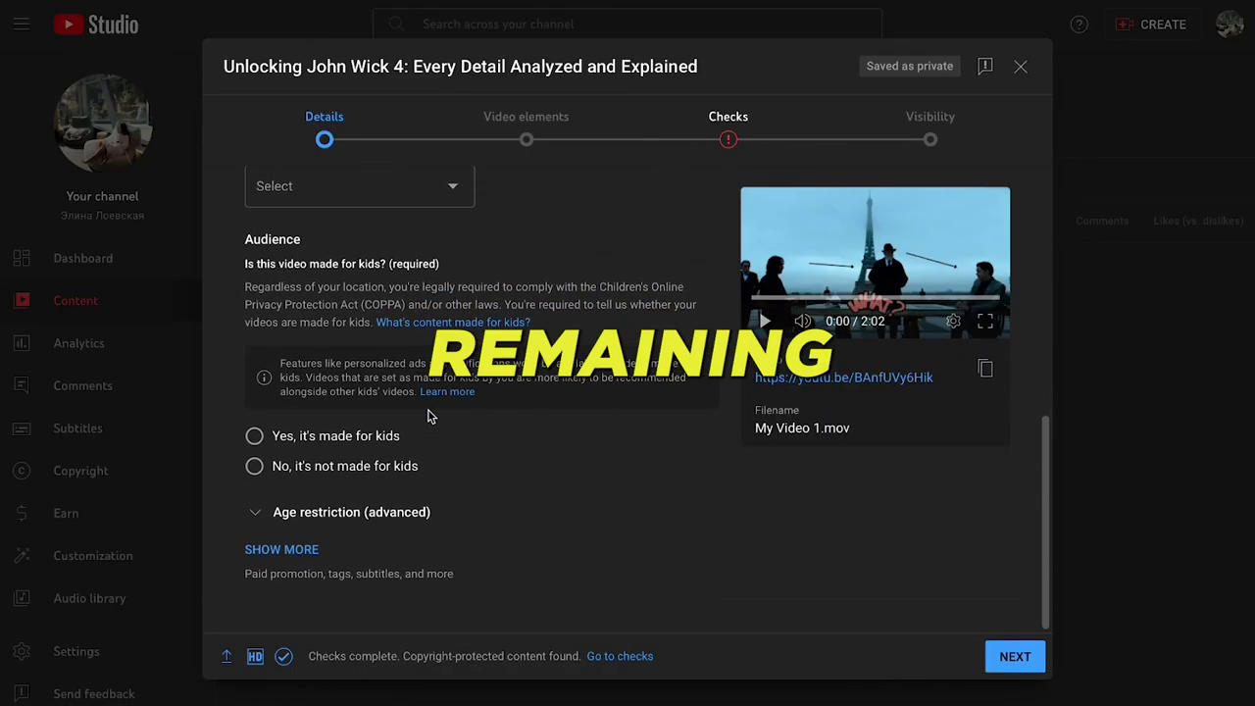